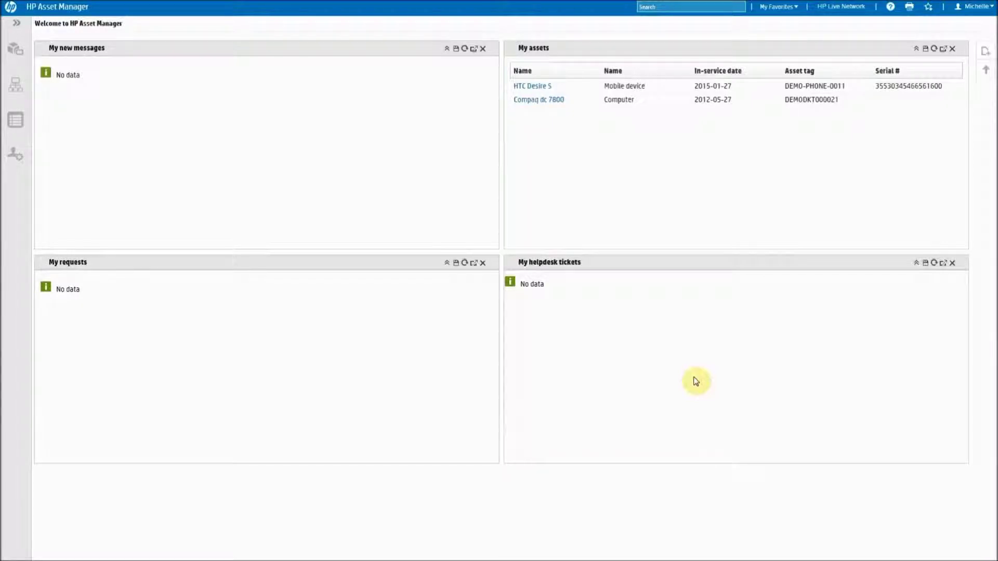
Step: Close the My requests and My helpdesk tickets panels and add the Breakdown of computers pie
left_click(483, 266)
left_click(951, 265)
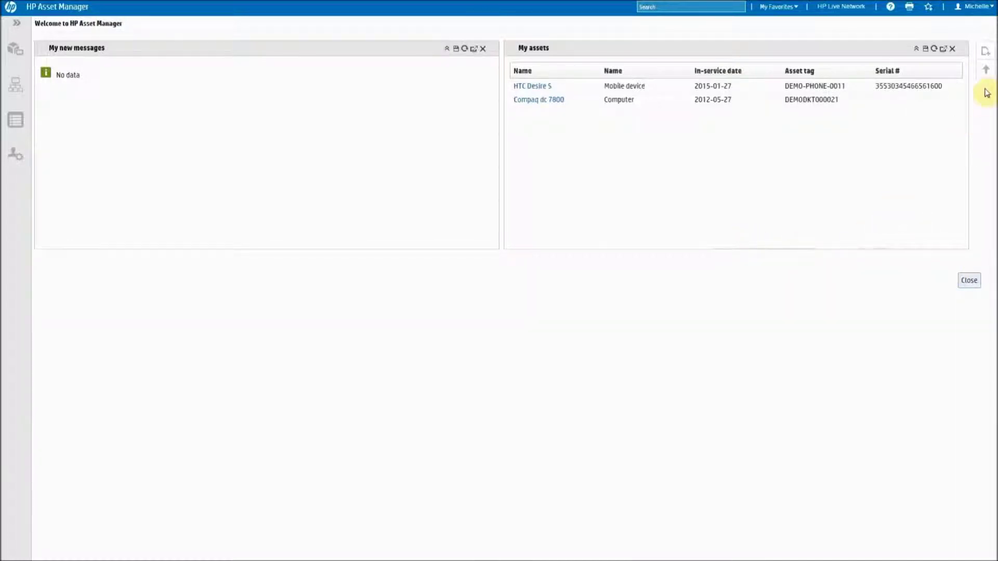
left_click(985, 54)
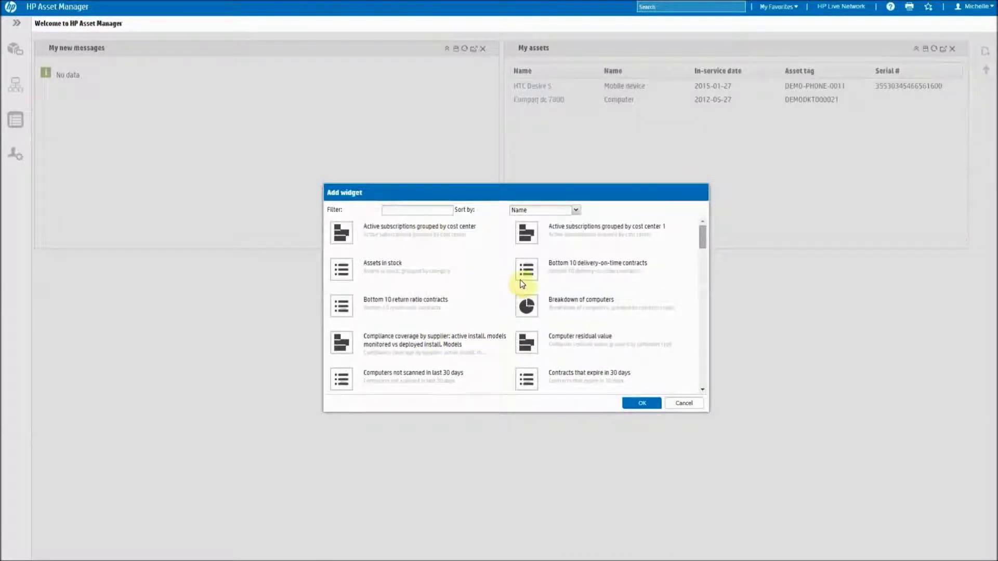
double_click(525, 308)
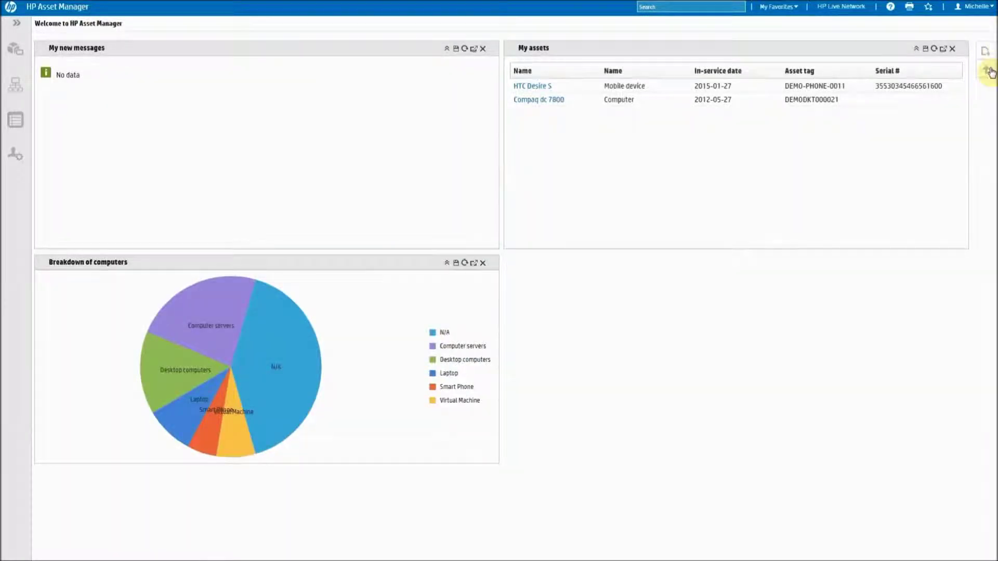
Step: Add the expenses and budget per budget center chart, found by filtering widgets on 'Total'
left_click(986, 51)
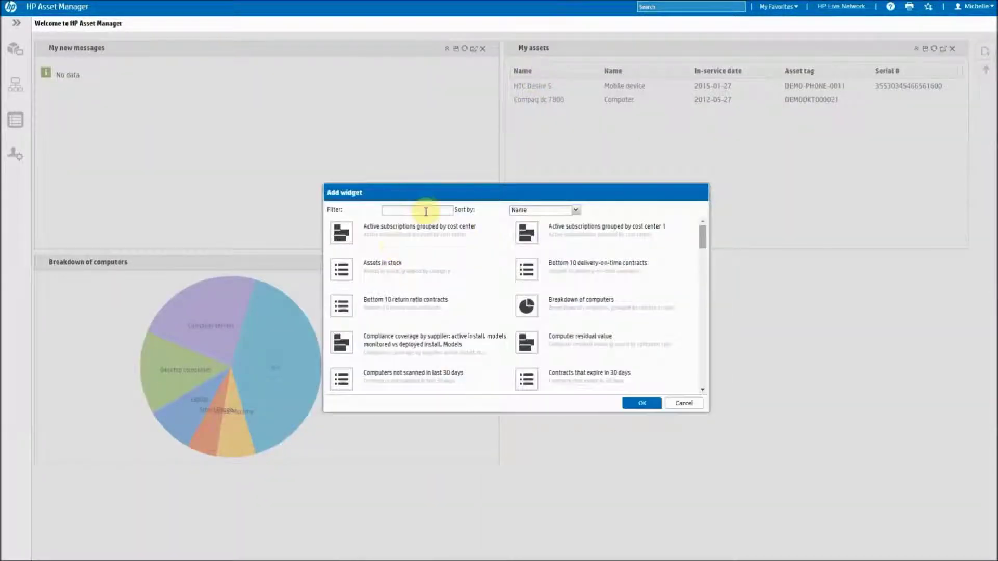
left_click(426, 210)
type("Total")
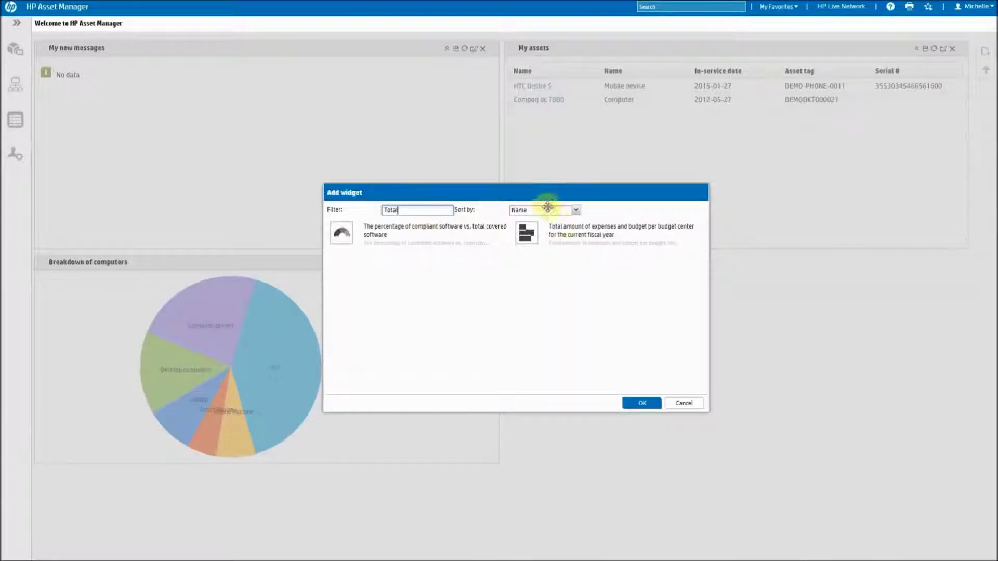
left_click(524, 240)
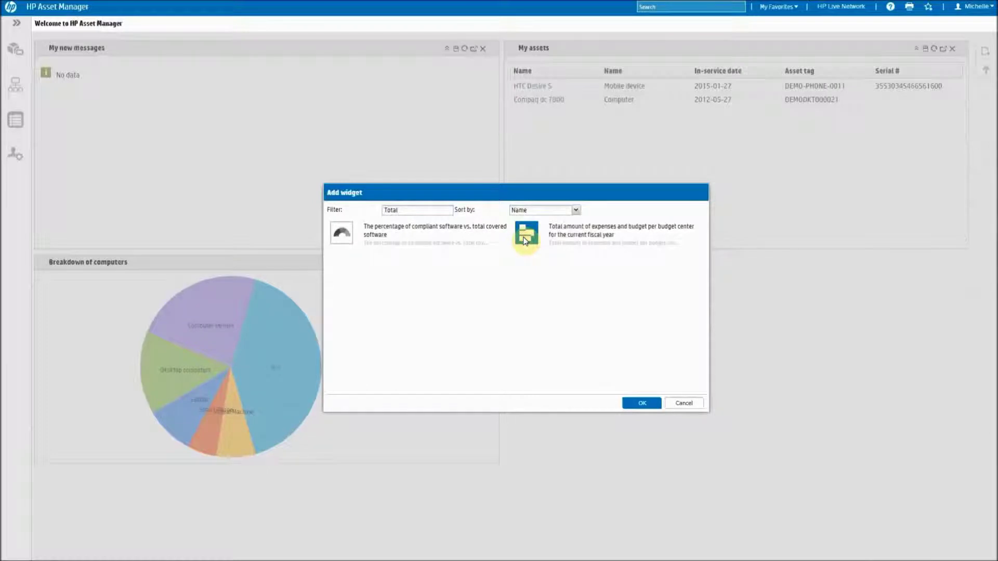
double_click(525, 240)
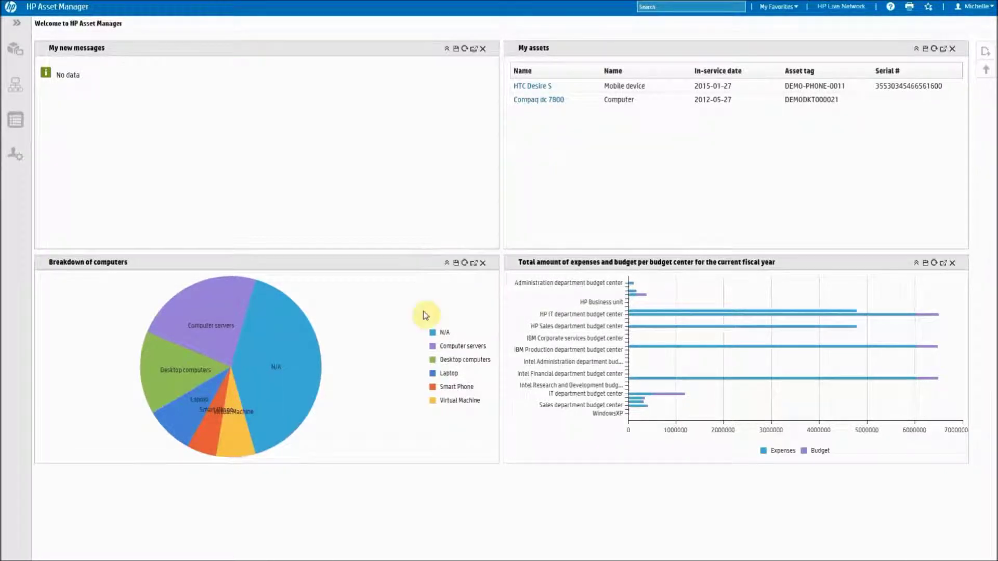
left_click(213, 321)
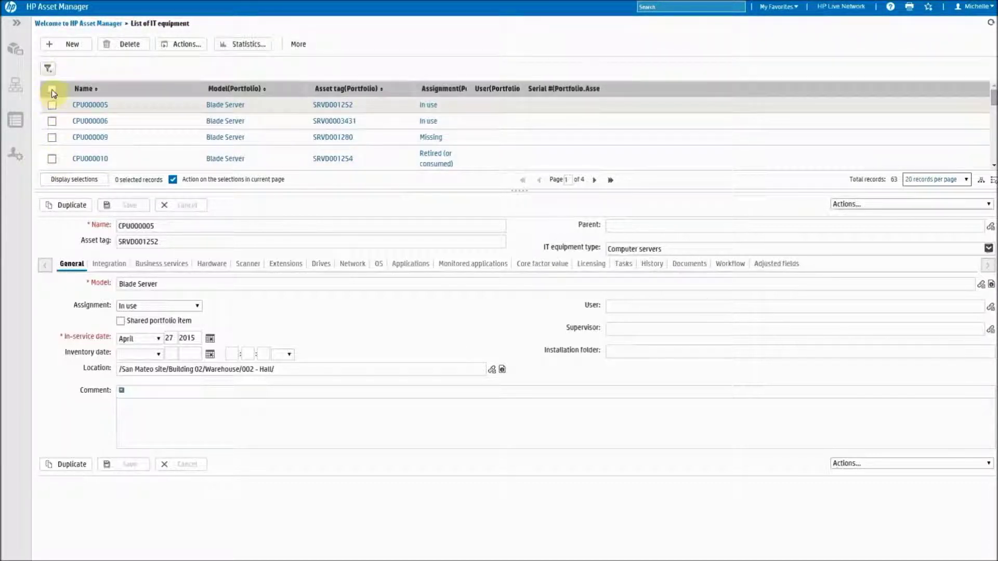
left_click(52, 89)
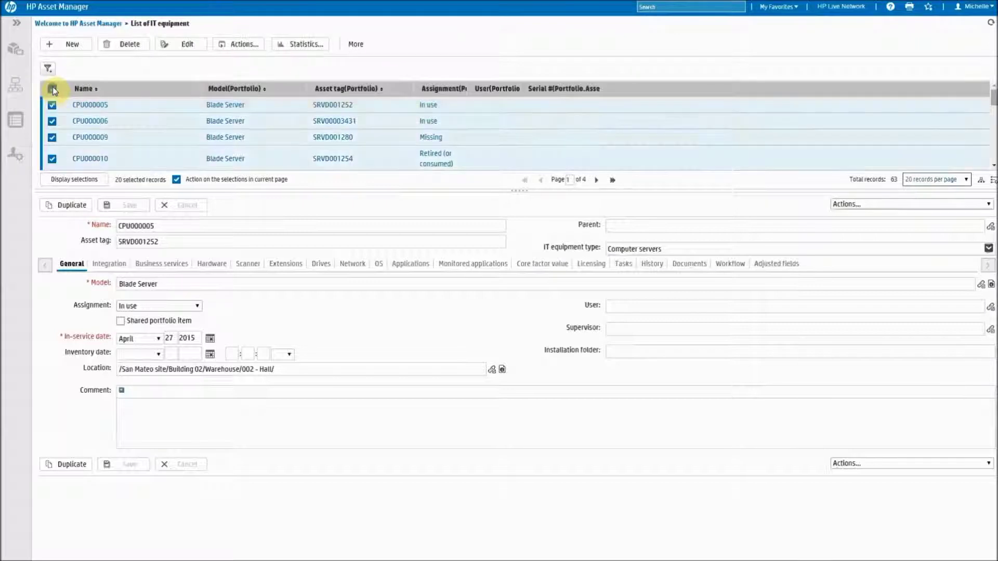
left_click(356, 46)
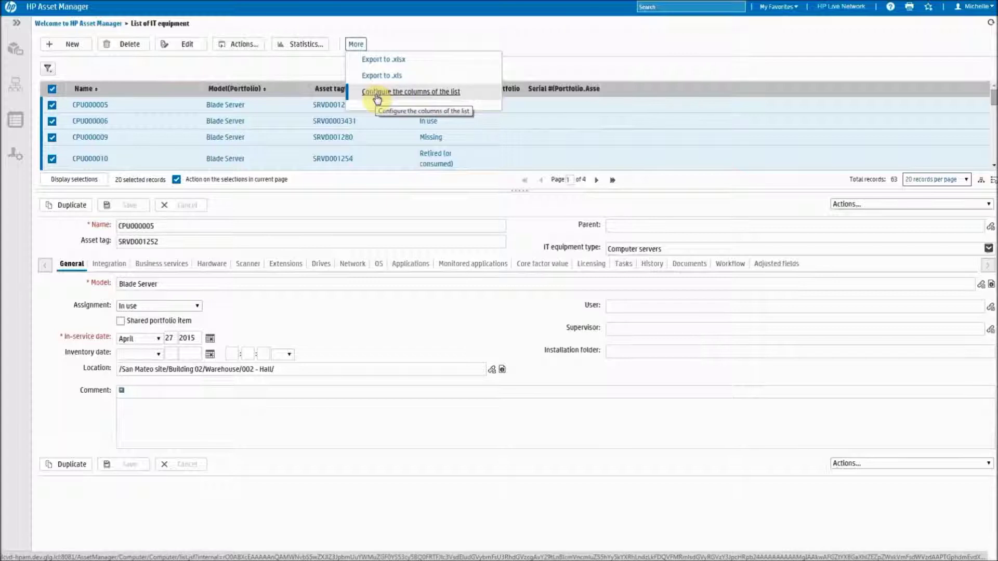
left_click(96, 27)
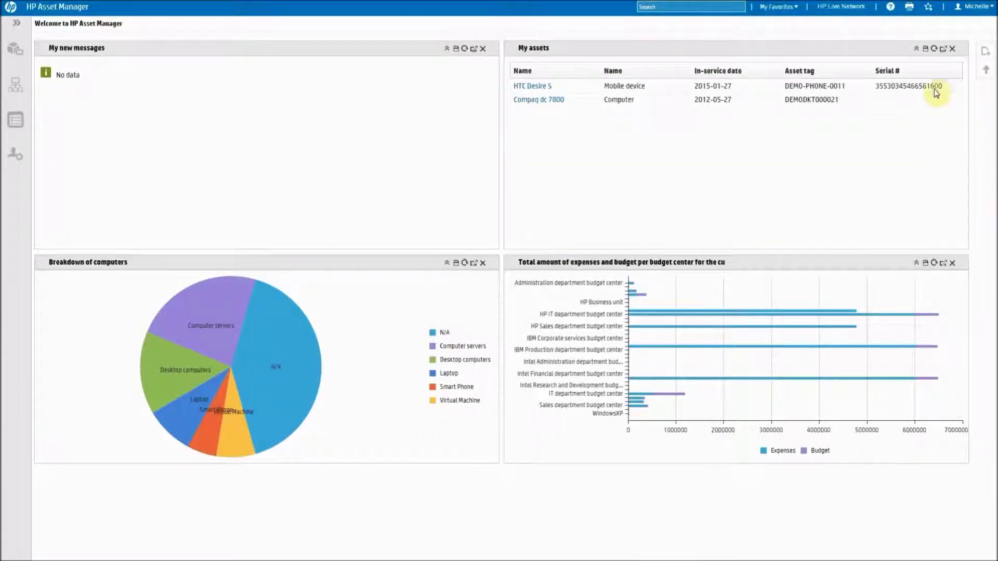
Step: Export the My assets list to CSV and open the downloaded file
left_click(925, 49)
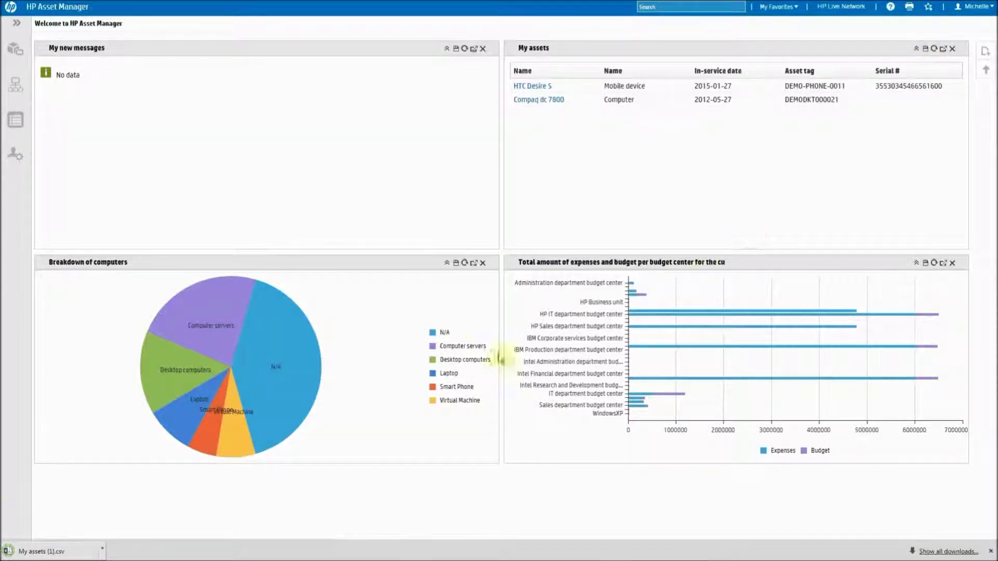
left_click(59, 550)
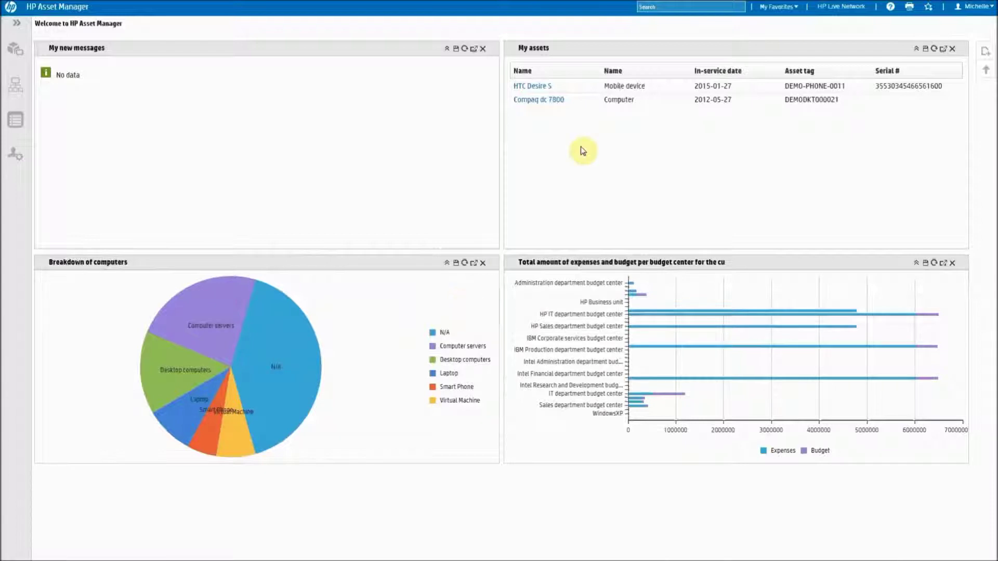
Step: Search the application for 'wid' and open the Home page widgets page
left_click(647, 7)
key("F11")
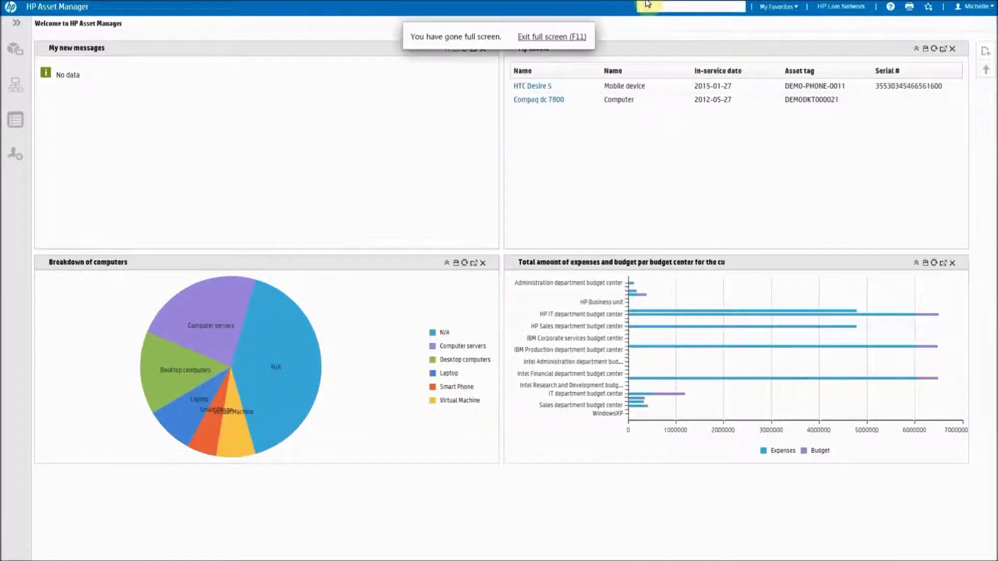
type("w")
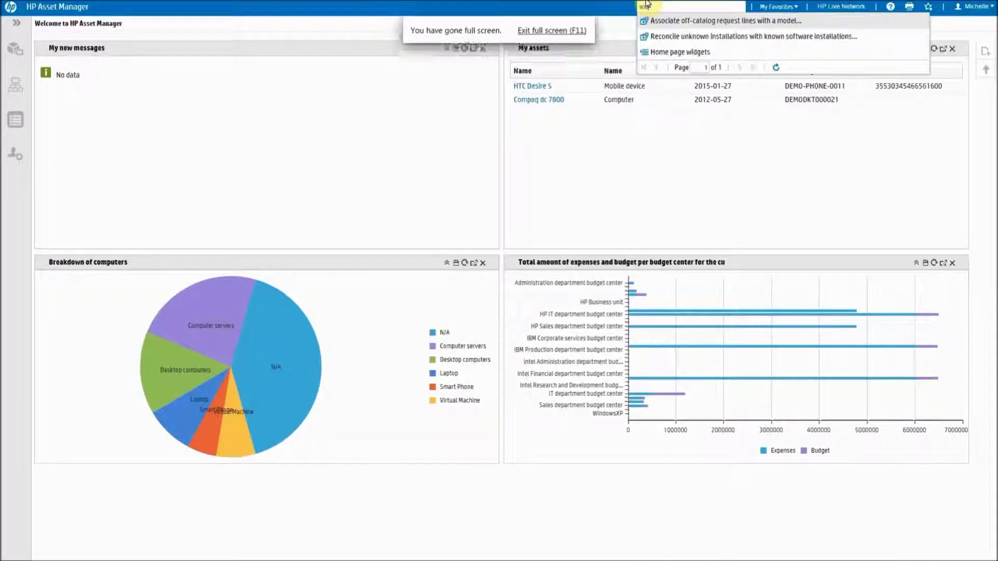
type("id")
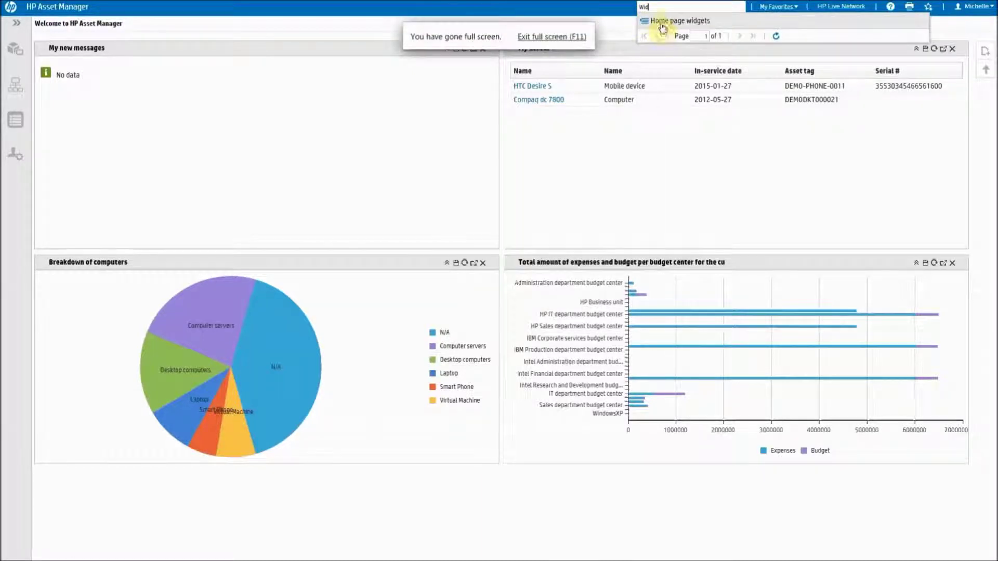
left_click(667, 23)
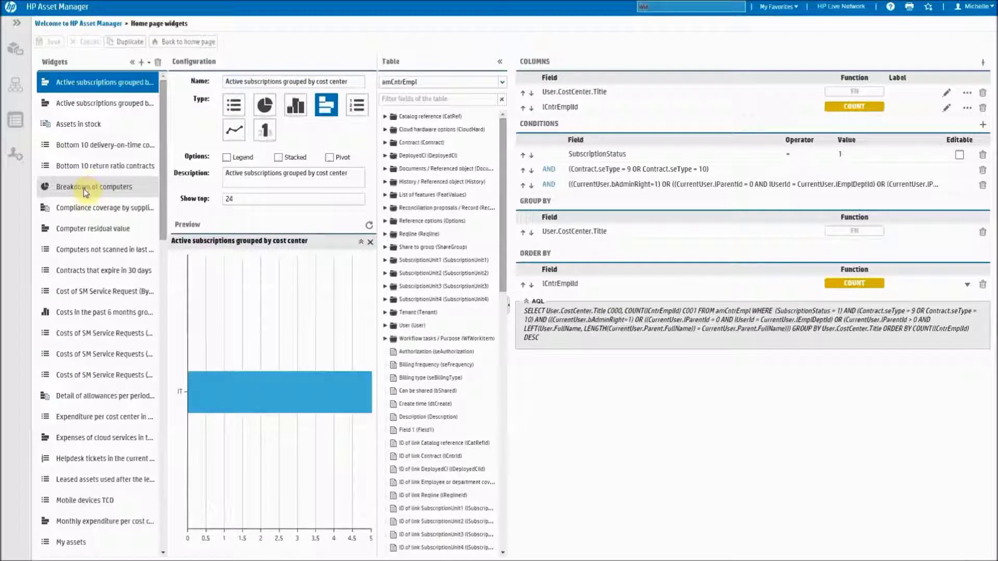
Step: Duplicate the Breakdown of computers widget into 'Breakdown of computers 1'
left_click(84, 192)
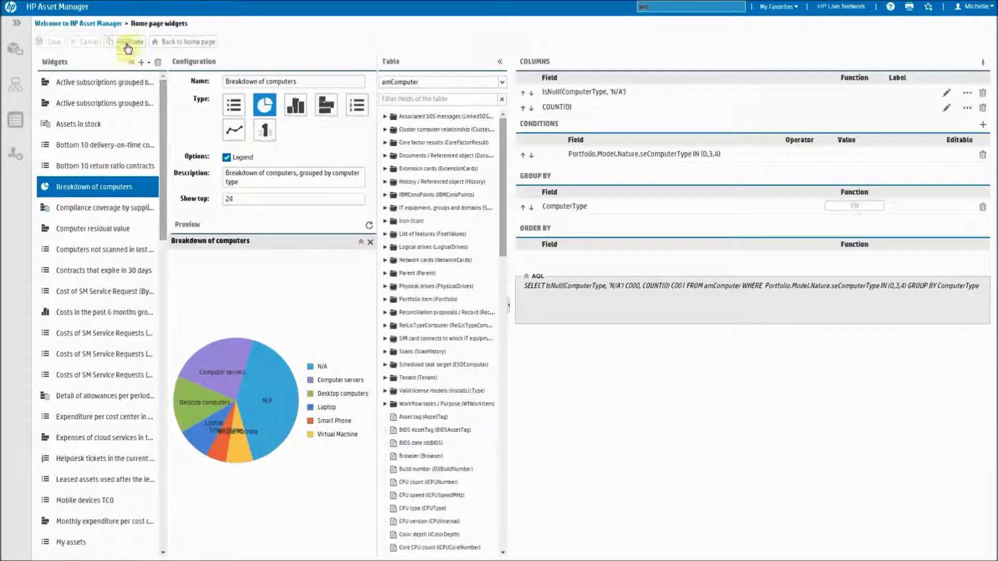
left_click(127, 44)
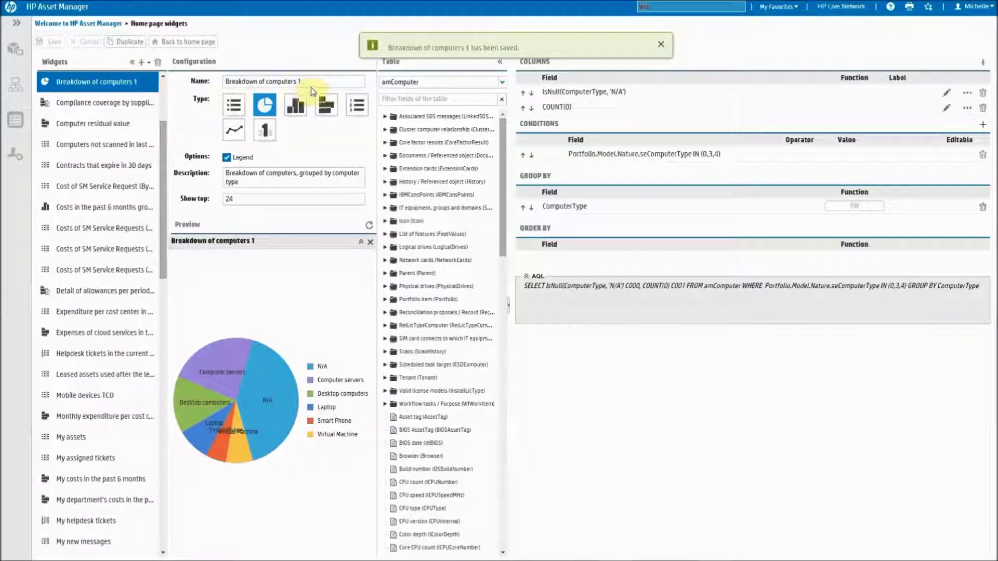
left_click(307, 82)
Step: Rename the copy 'Breakdown of CPU Type' and change its first column to IsNull(CPUType, 'N/A')
left_click_drag(307, 82, 267, 85)
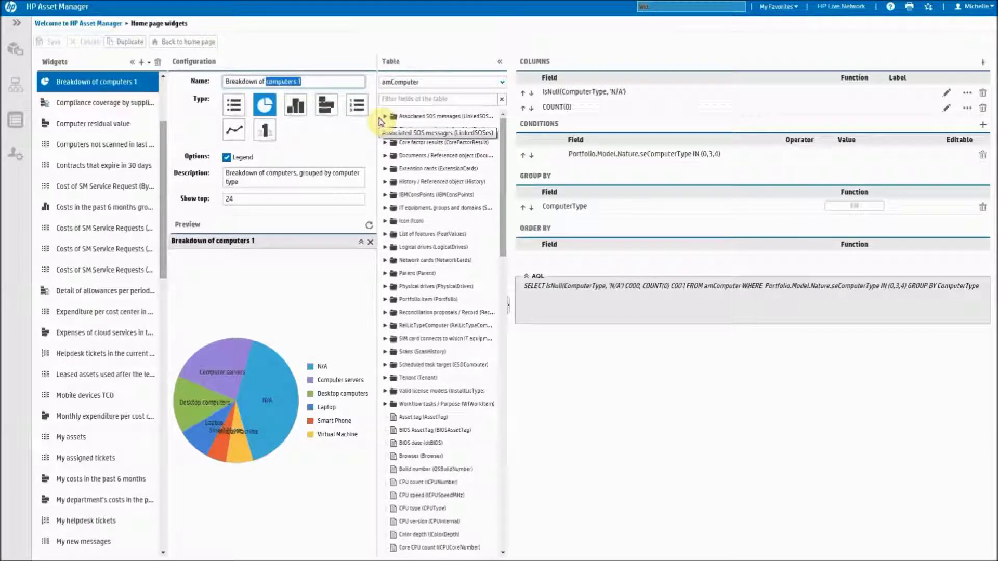
type("CPU Ty")
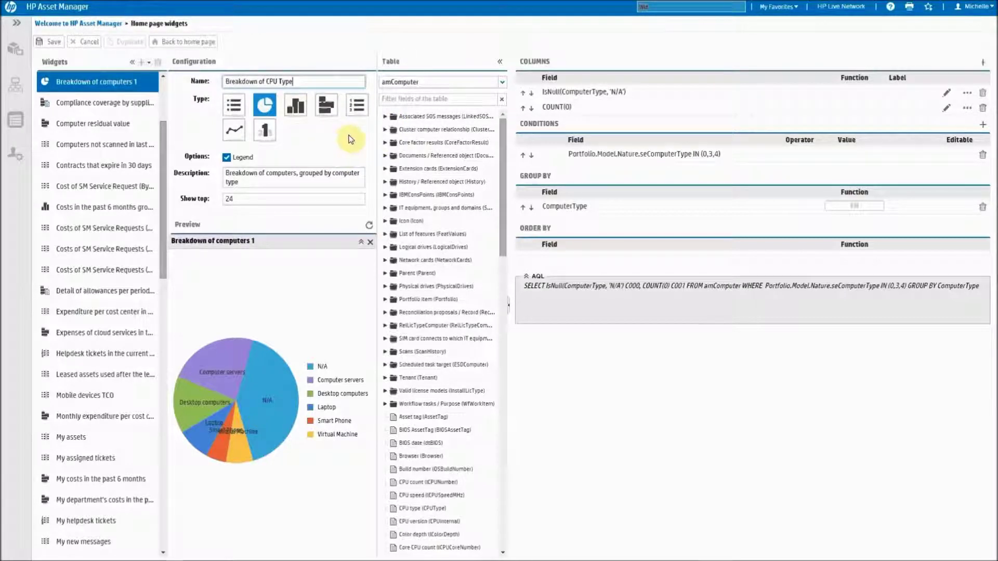
left_click(608, 92)
left_click_drag(602, 91, 563, 93)
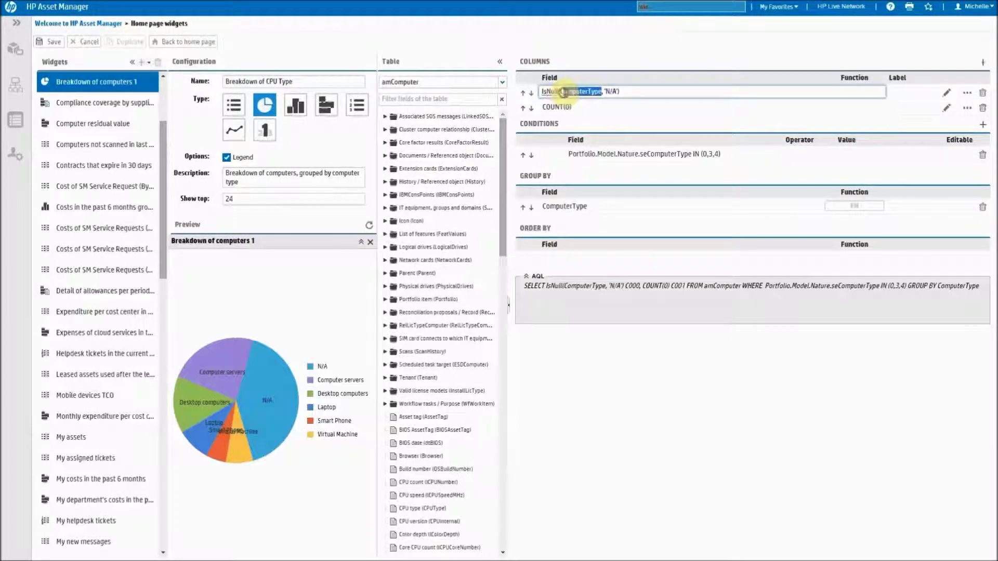
key("BackSpace")
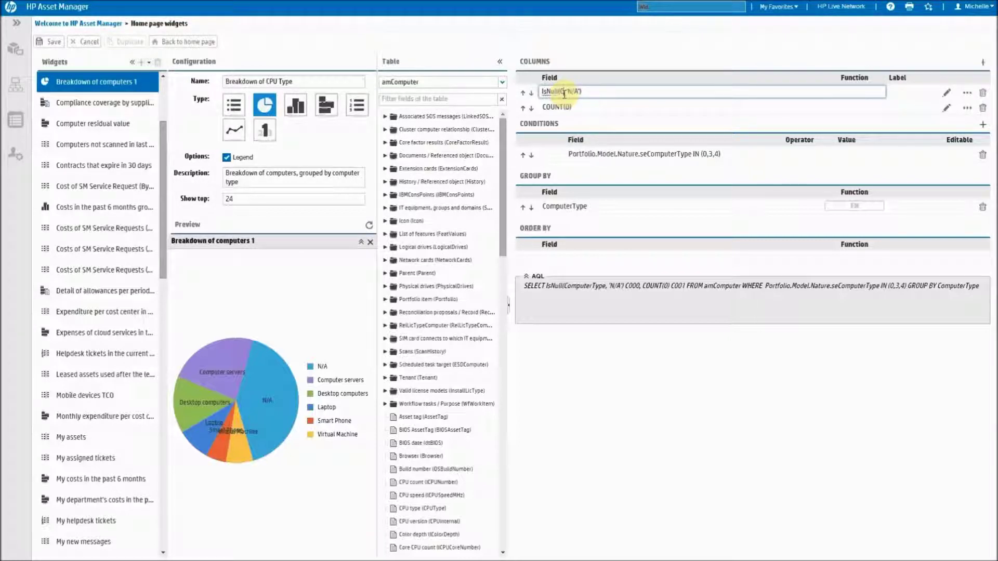
type("PUType,")
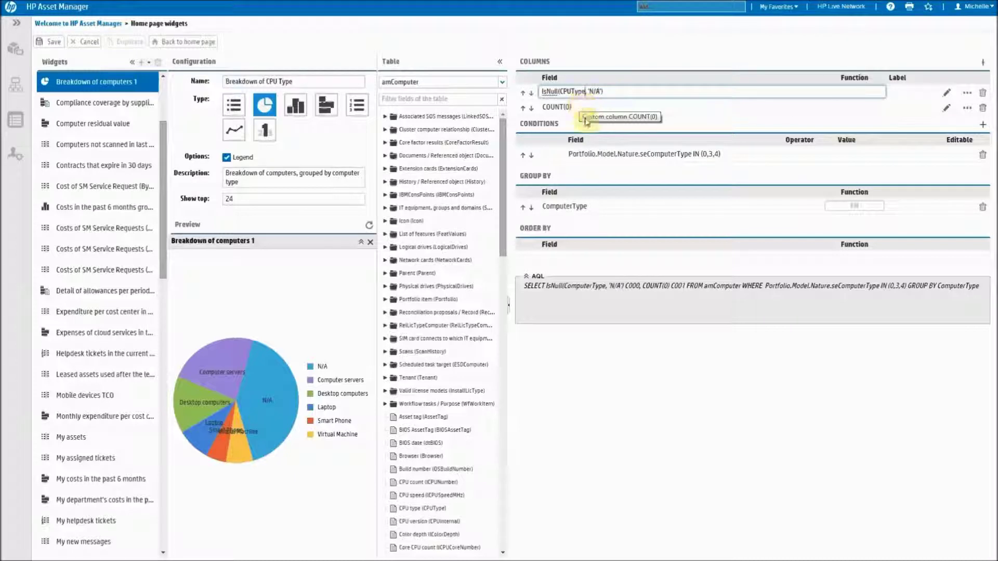
left_click(634, 154)
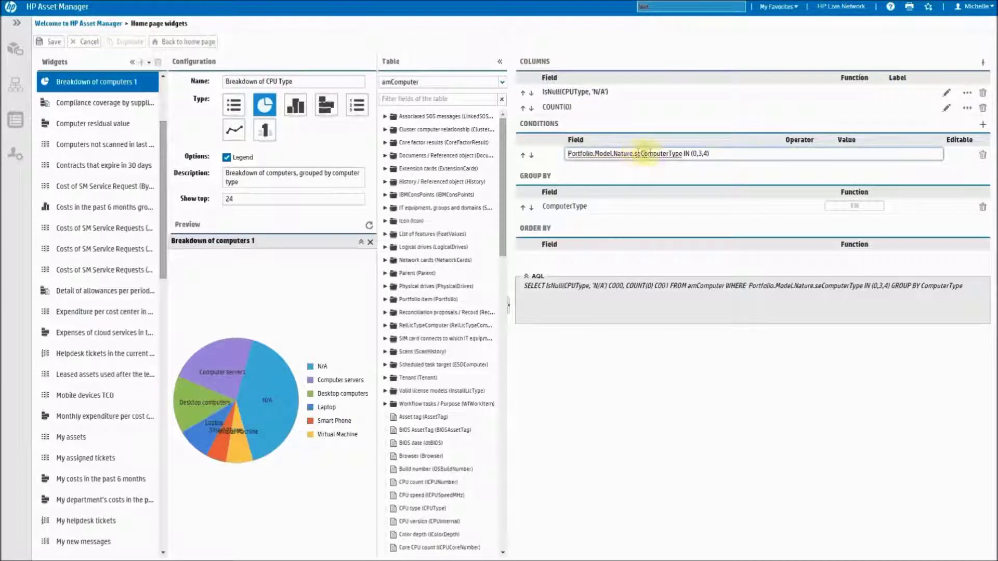
Step: Delete the condition and ComputerType grouping, then set CPU type as the GROUP BY field
left_click(983, 158)
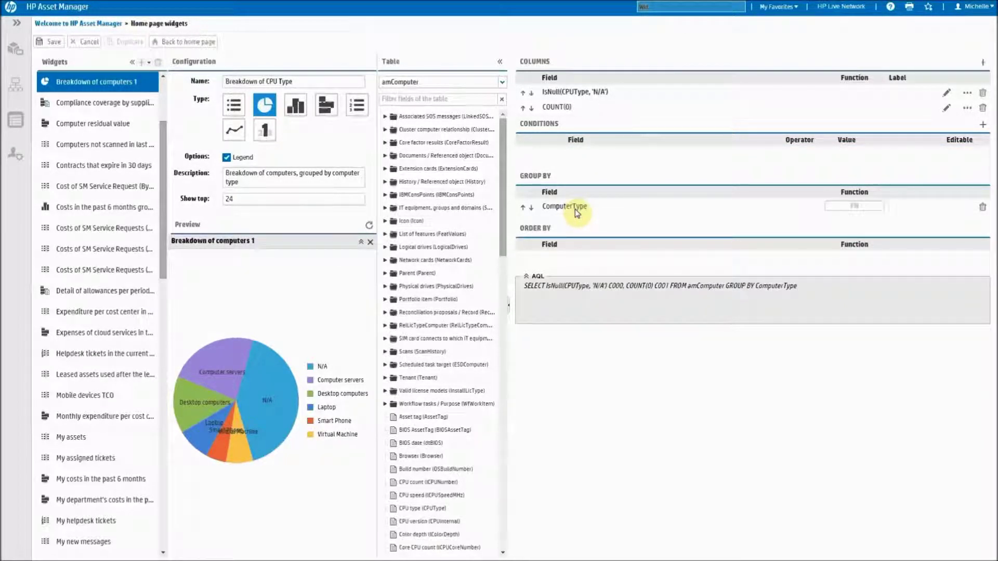
left_click(984, 210)
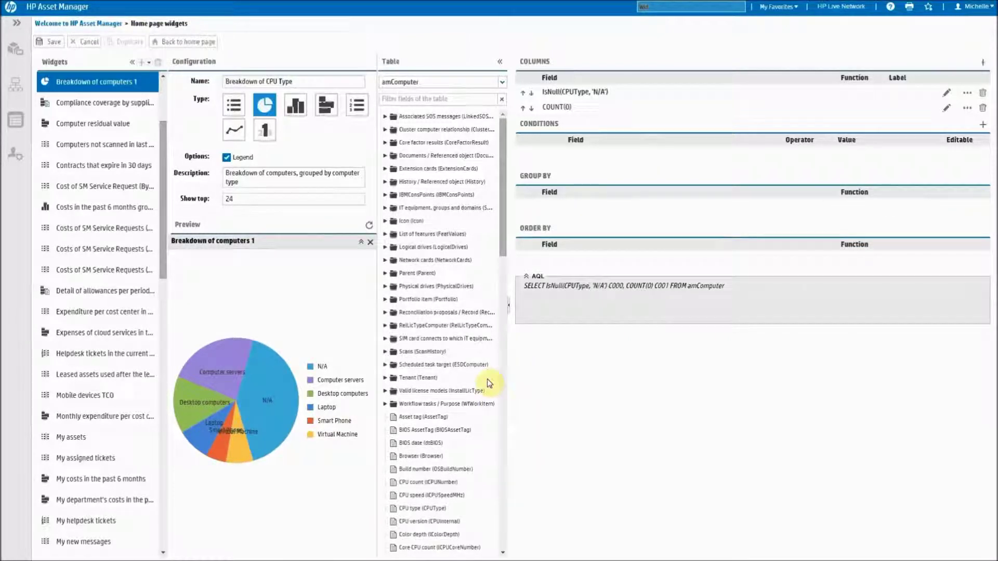
scroll(466, 446, "down", 1)
left_click_drag(423, 458, 428, 458)
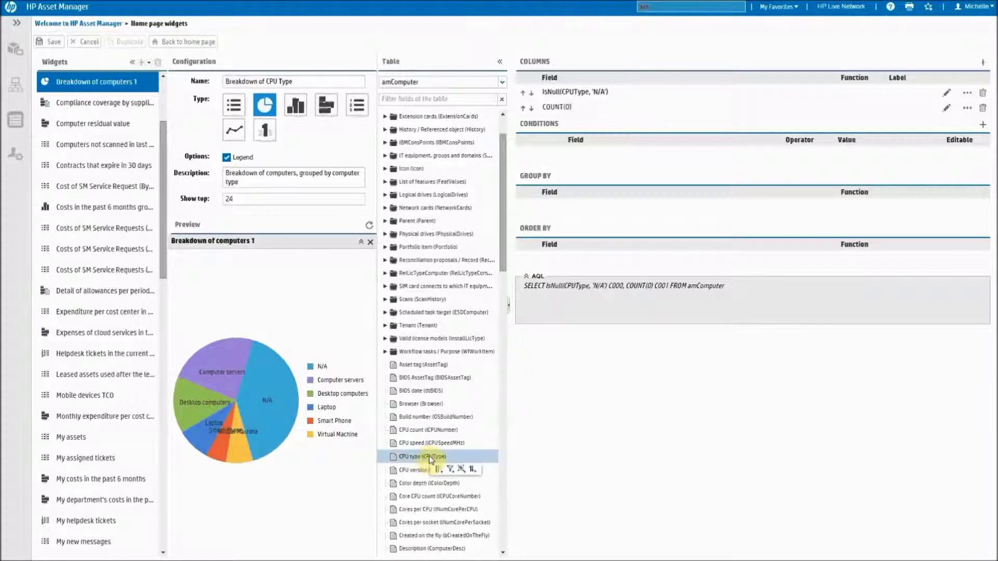
left_click(463, 471)
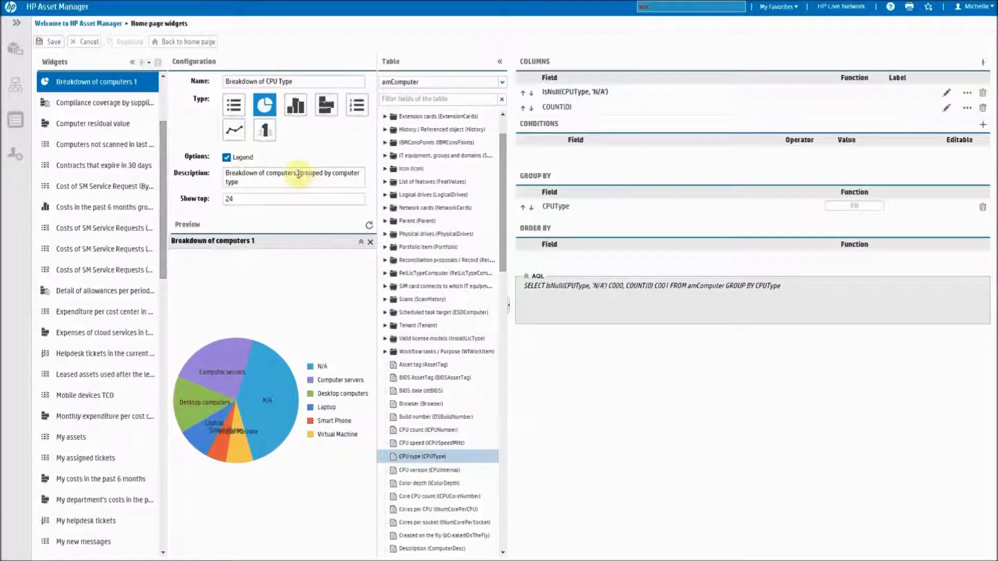
left_click_drag(296, 173, 360, 202)
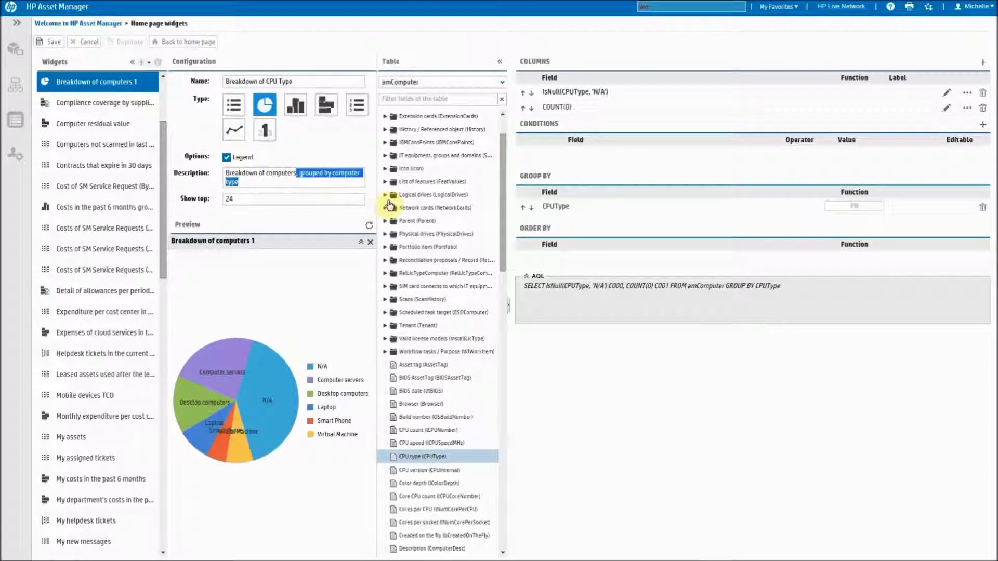
Step: Change the description to 'Breakdown of computers by CPU type' and save the widget
type("b")
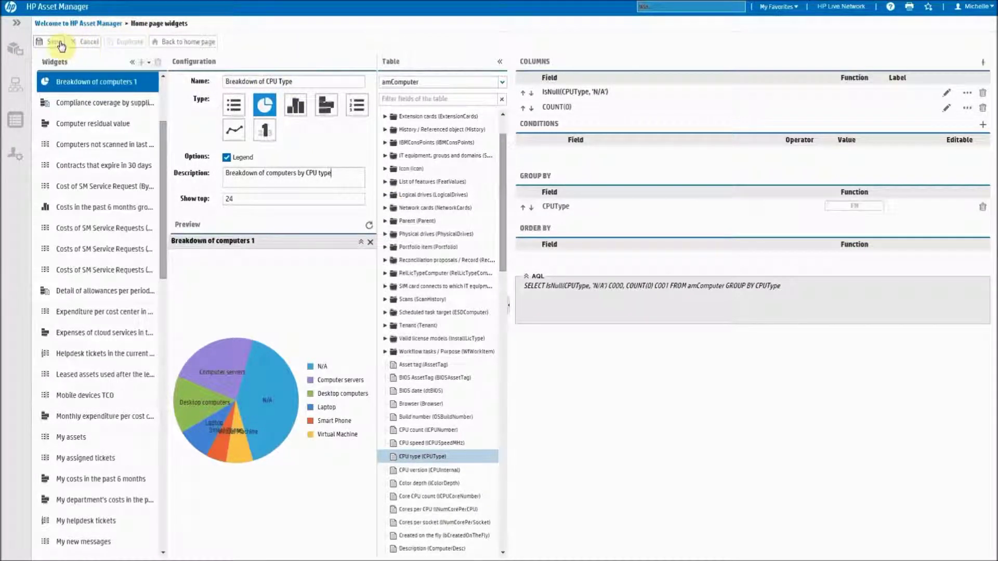
left_click(57, 42)
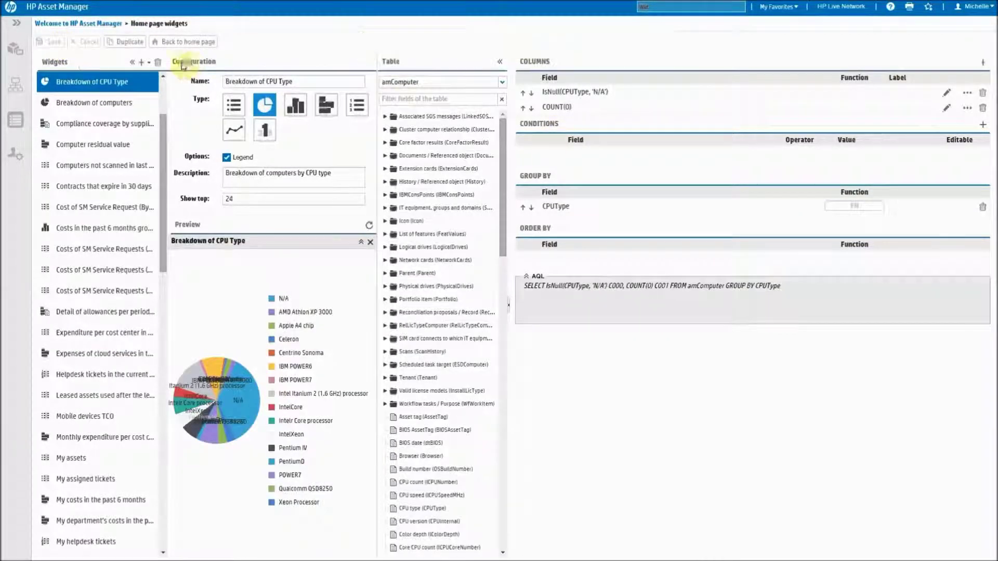
left_click(98, 25)
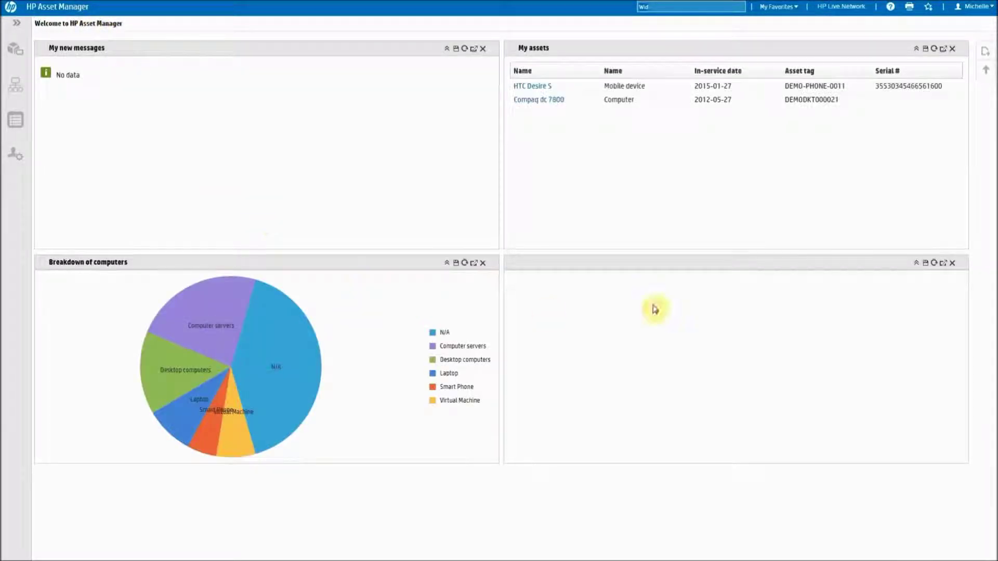
Step: Add the Breakdown of CPU Type pie chart to the home dashboard
left_click(983, 53)
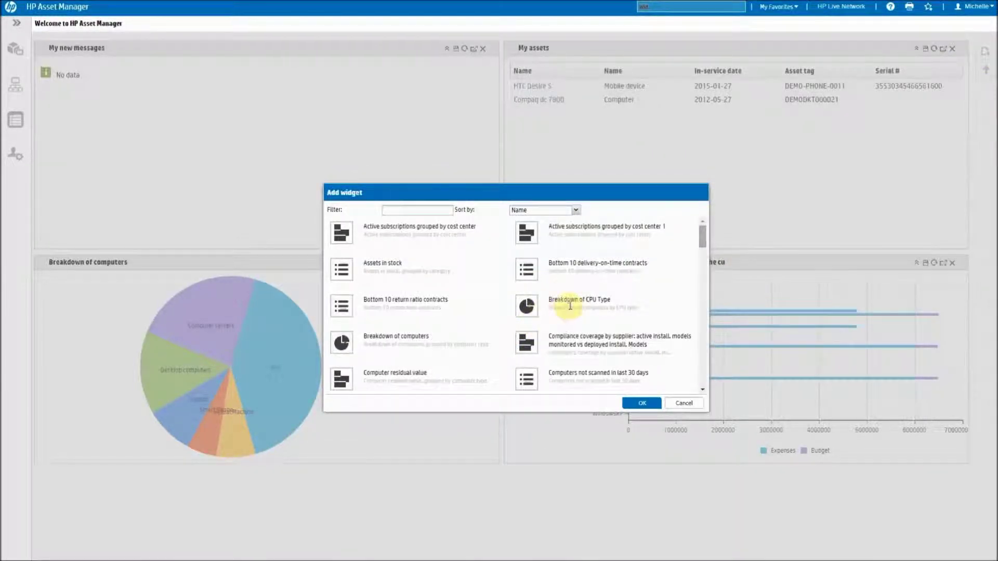
left_click(532, 308)
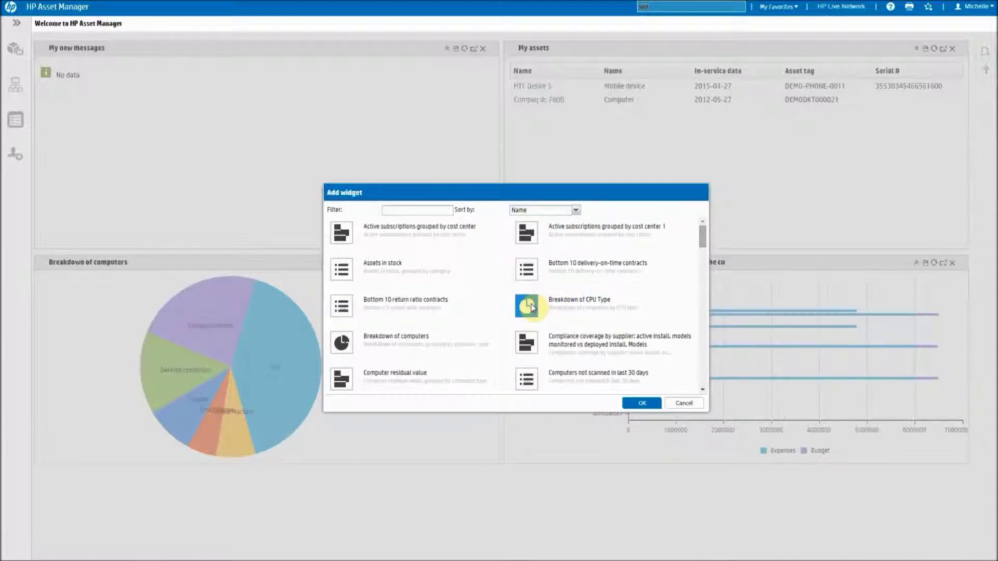
double_click(532, 308)
scroll(463, 511, "down", 1)
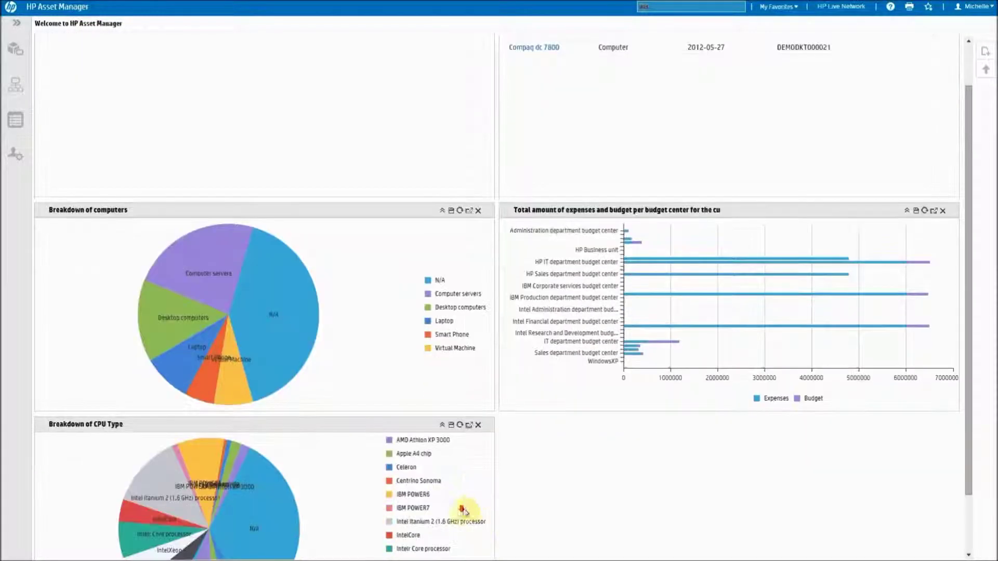
scroll(463, 511, "down", 1)
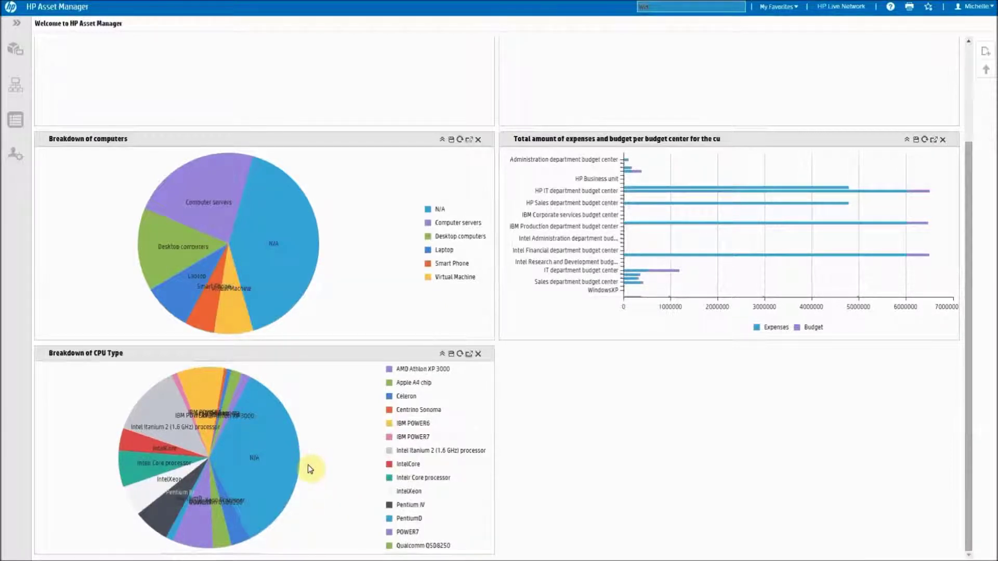
Step: Search for 'Widget' and open the Home page widgets editor
key("F11")
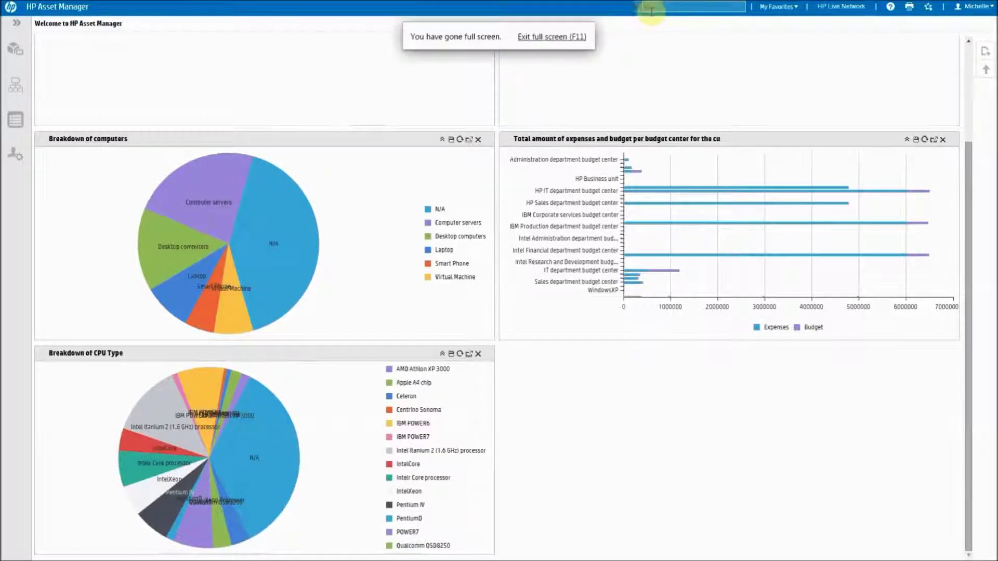
left_click(656, 8)
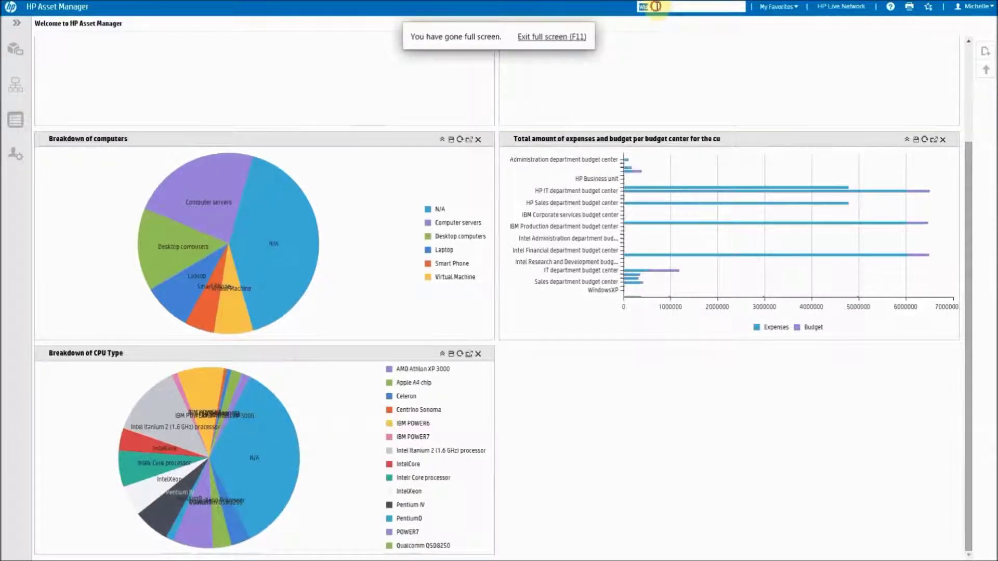
left_click_drag(656, 6, 517, 3)
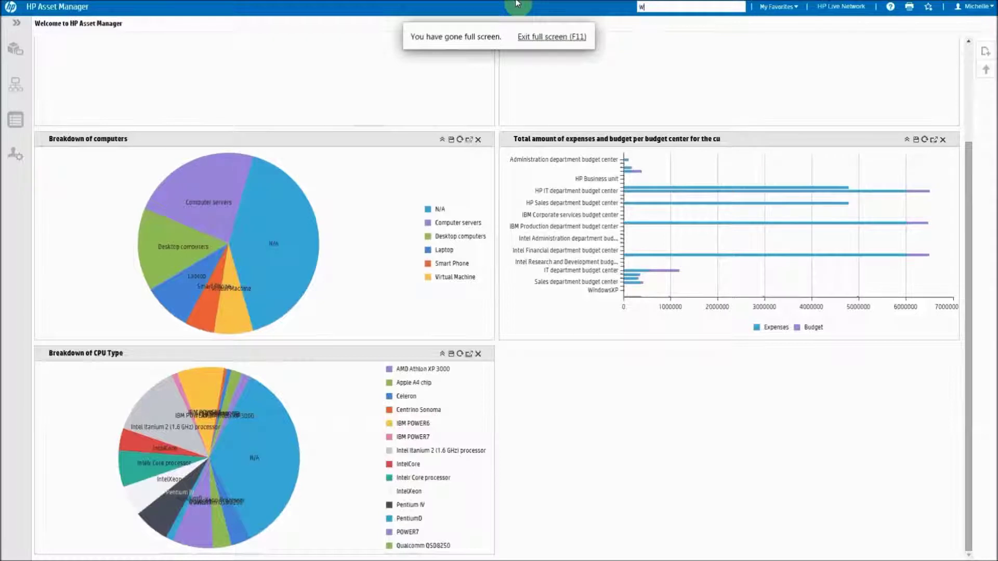
type("t")
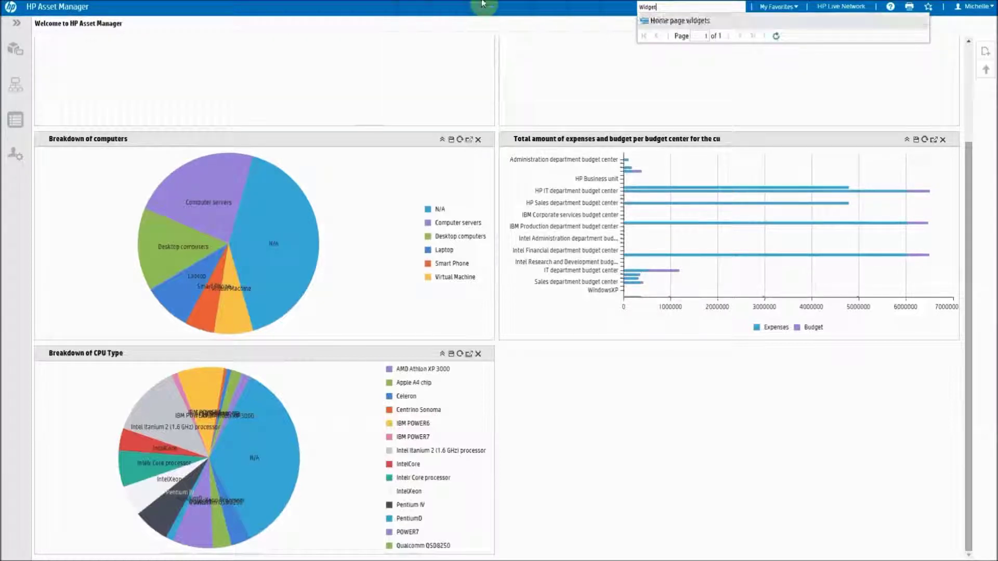
left_click(675, 21)
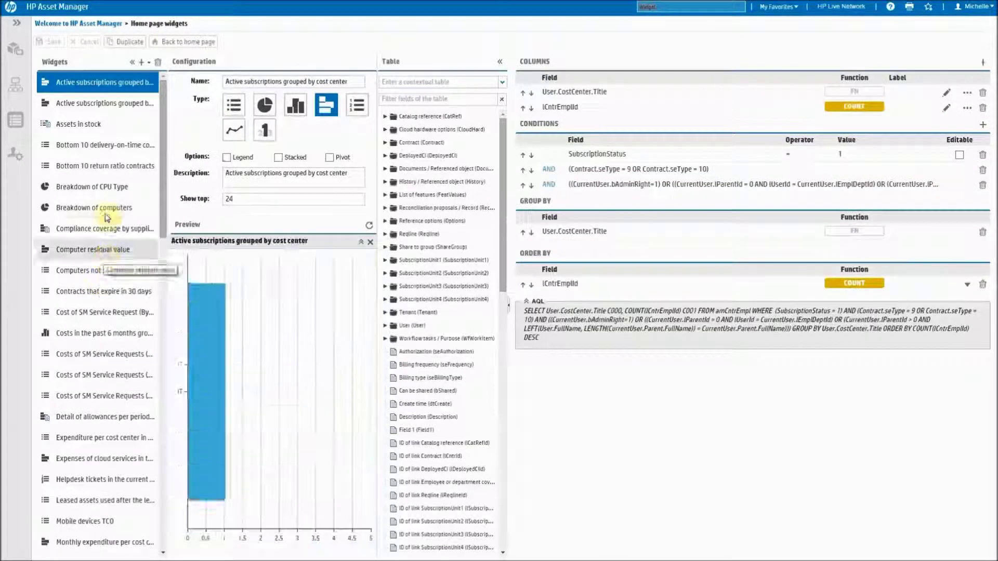
Step: Switch Breakdown of CPU Type to a horizontal bar chart, refresh its preview, and save
left_click(77, 190)
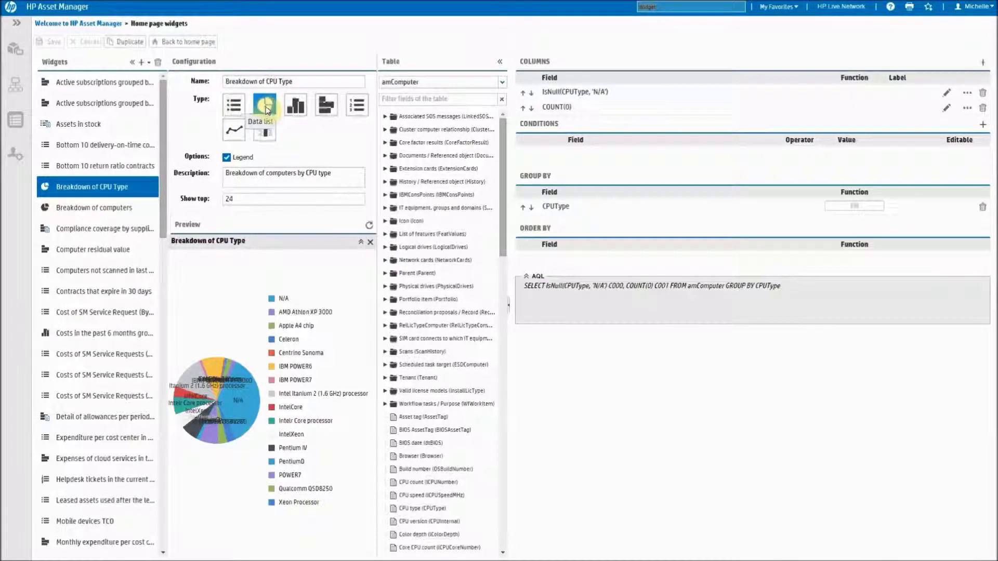
left_click(327, 111)
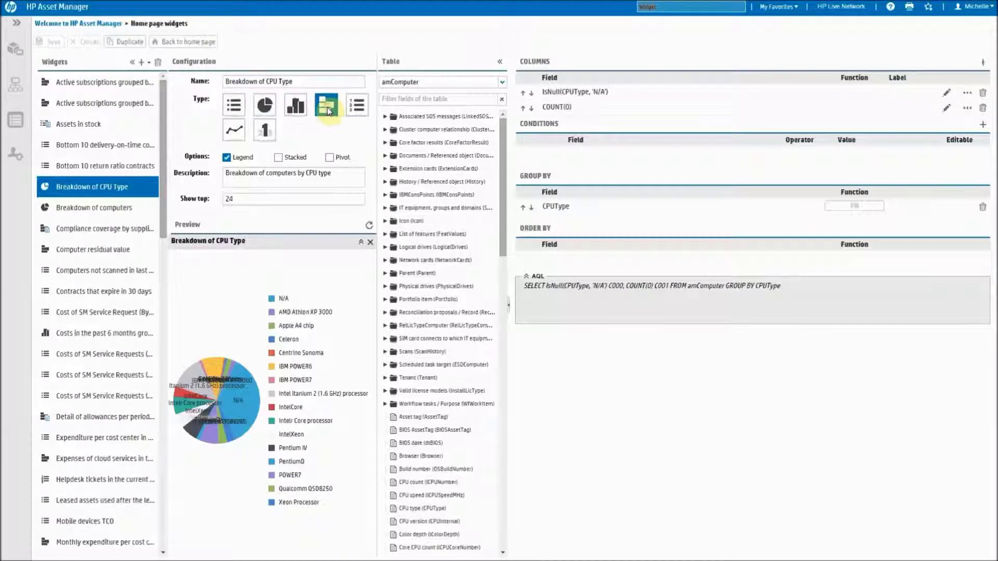
left_click(370, 227)
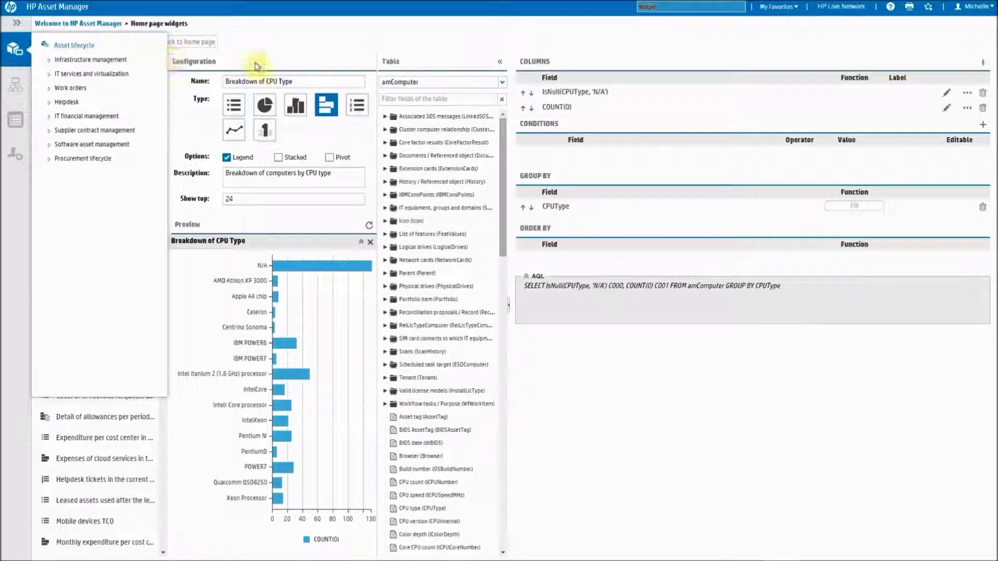
left_click(46, 42)
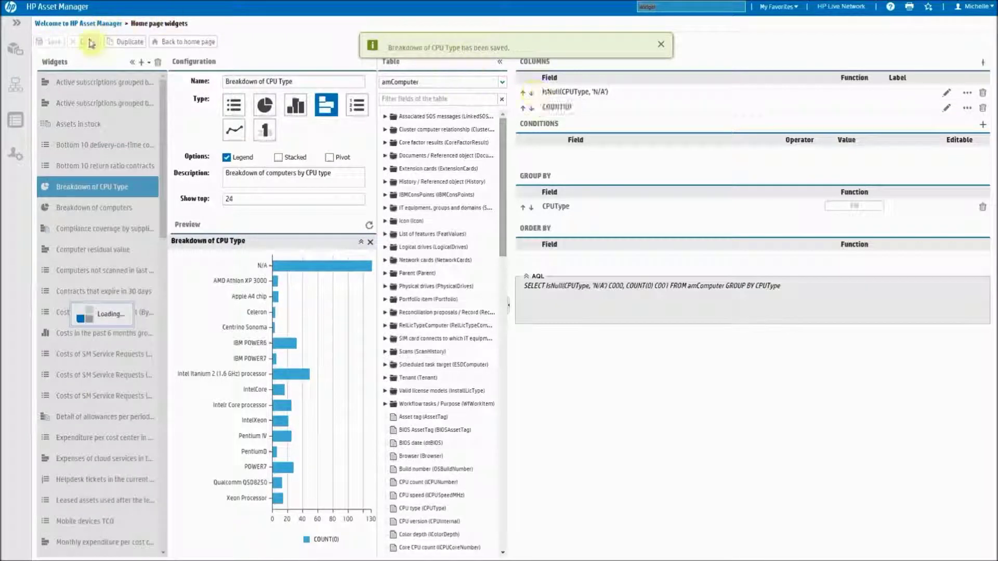
Step: From the dashboard, drill into the Intel Itanium 2 bar to list its computer, CPU000008
left_click(79, 26)
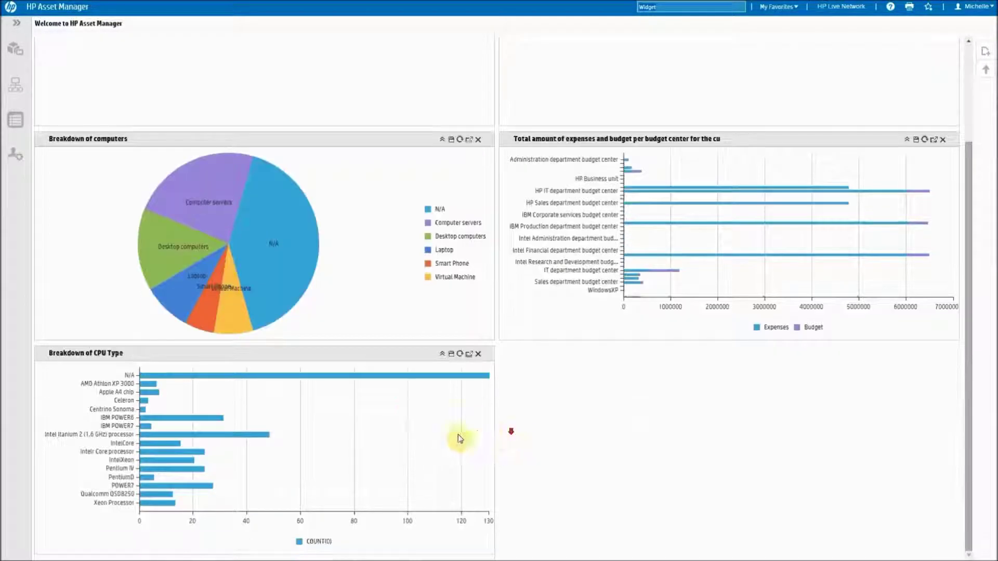
mouse_move(193, 451)
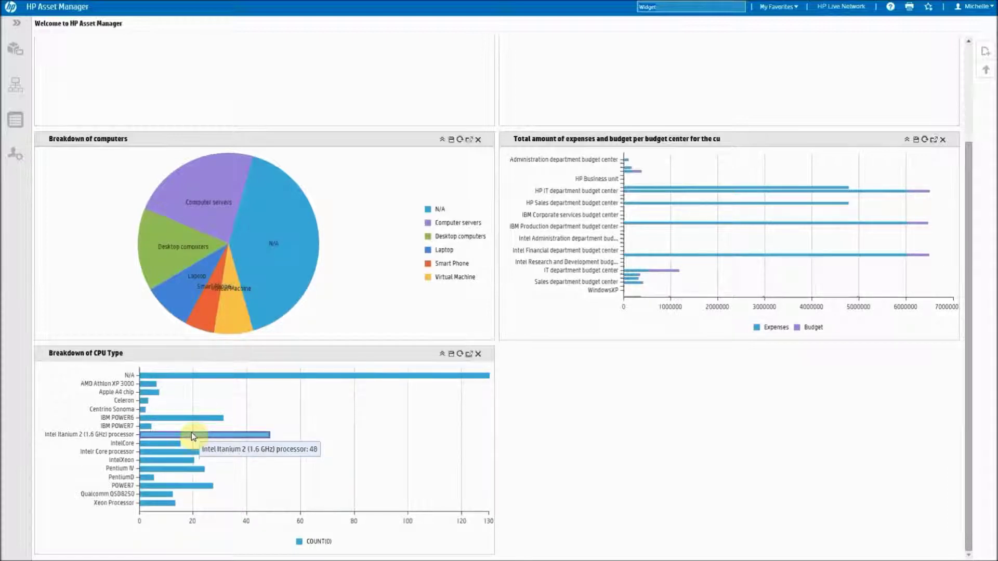
left_click(190, 437)
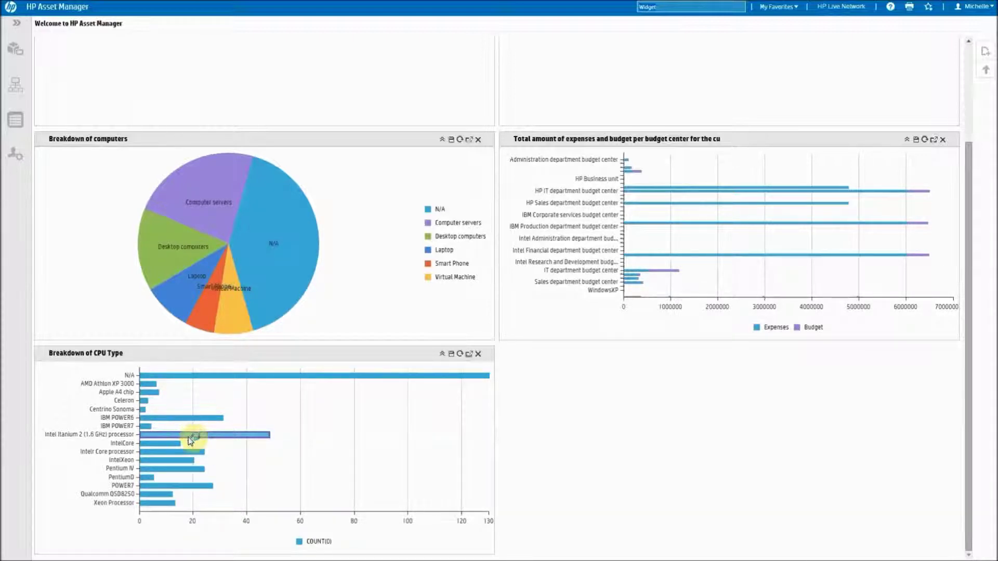
mouse_move(174, 444)
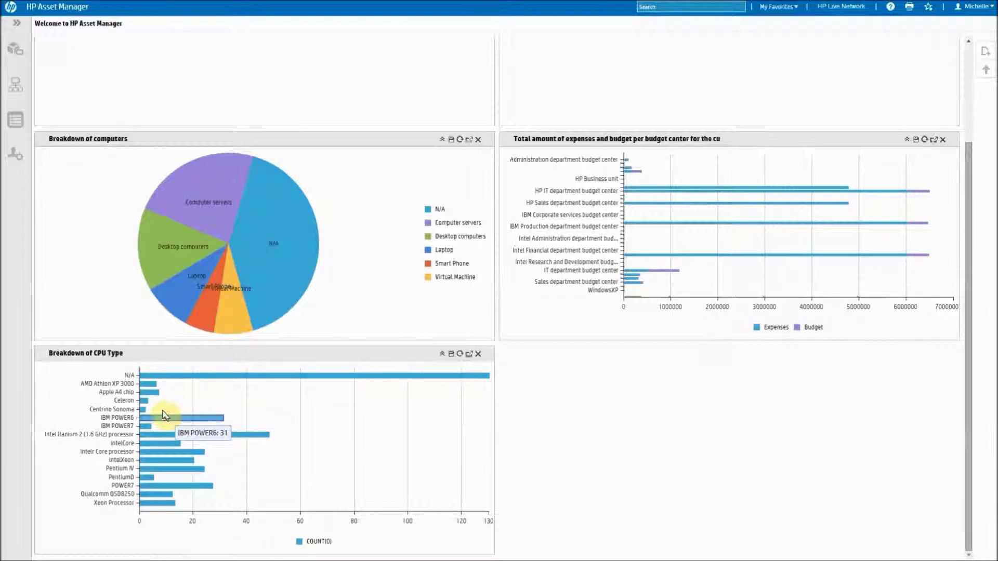
mouse_move(147, 386)
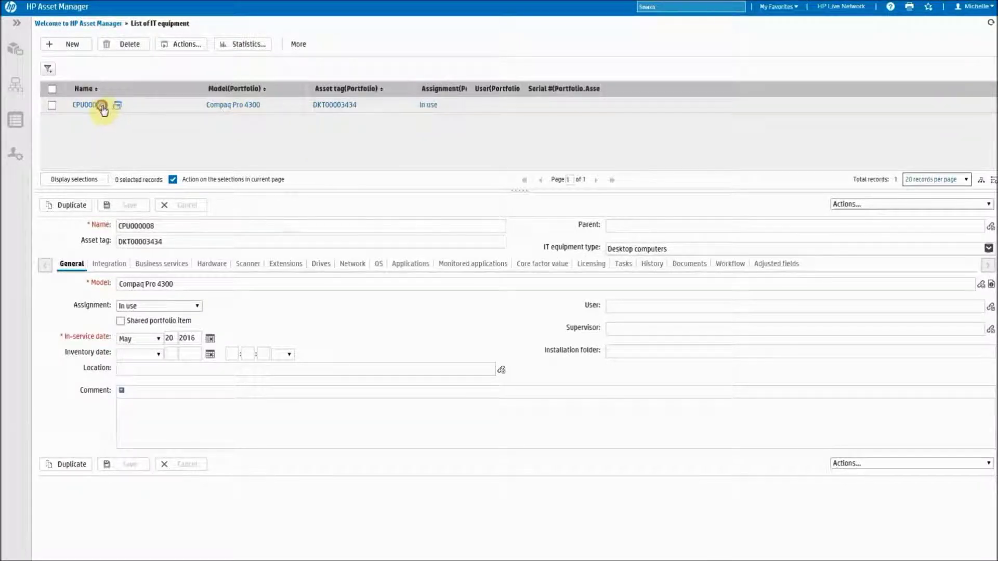
Step: View computer CPU000008's details, then go back to the welcome dashboard
left_click(104, 107)
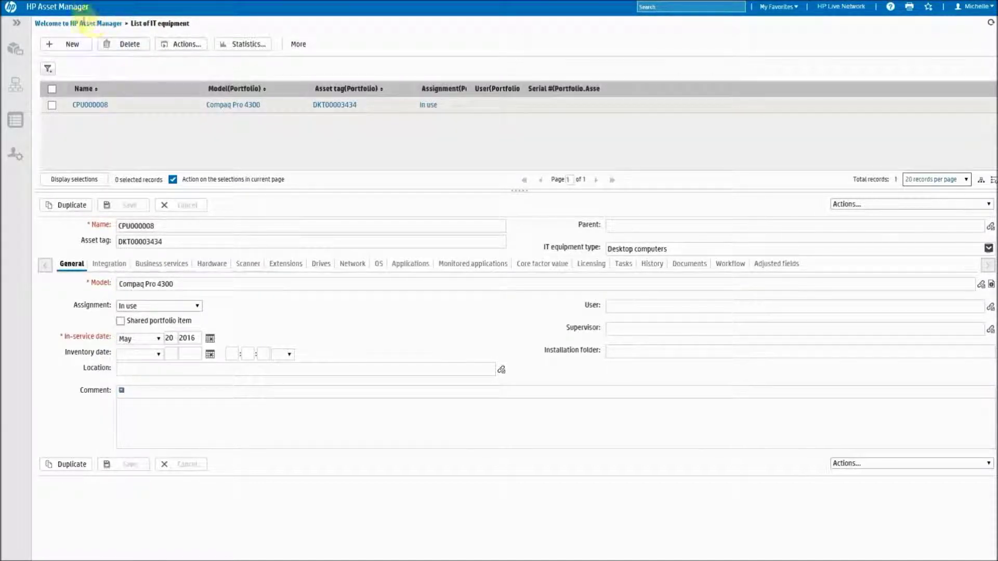
left_click(83, 25)
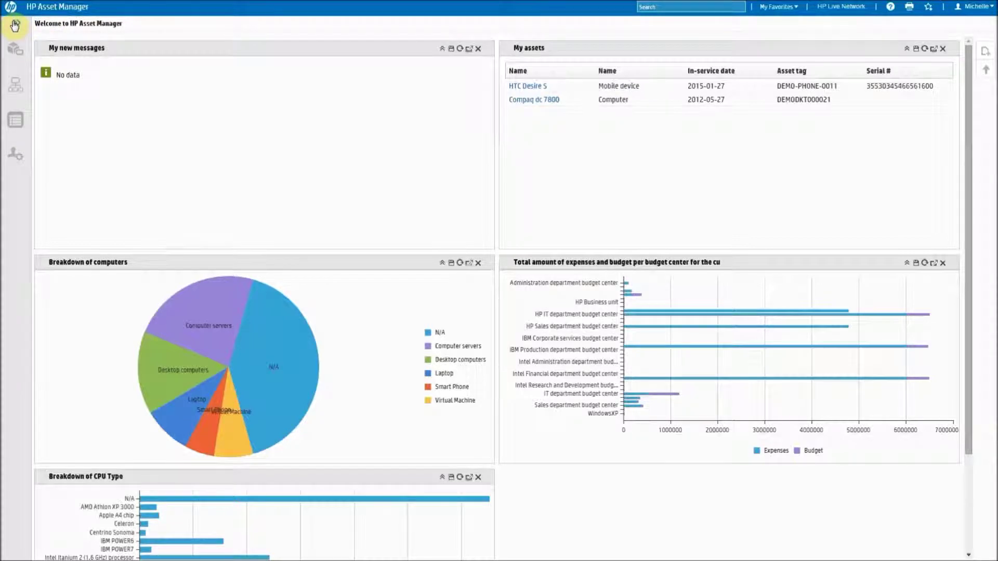
Step: Open Infrastructure management from the Asset lifecycle sidebar and review the stock, returns and lease-end charts
left_click(15, 49)
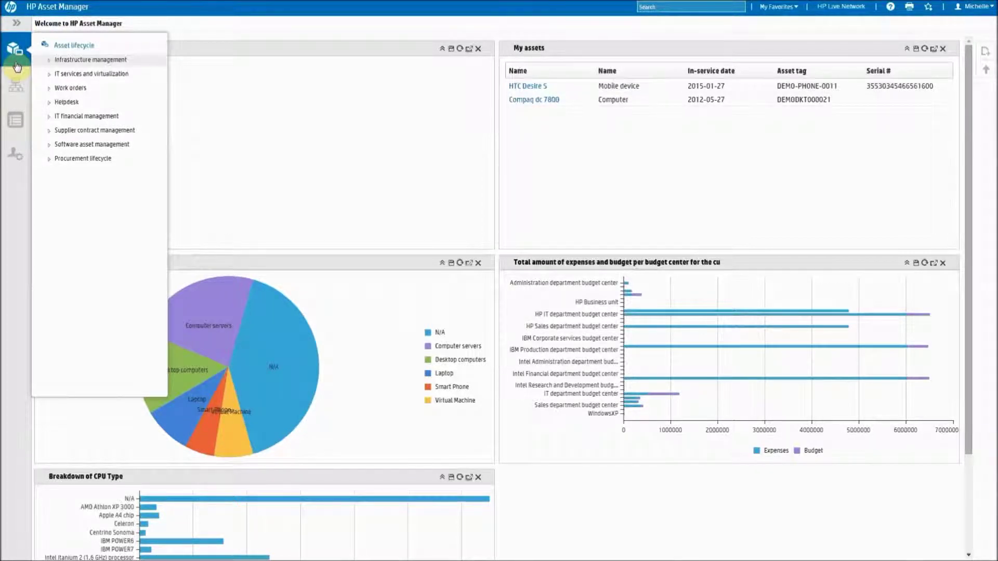
left_click(20, 58)
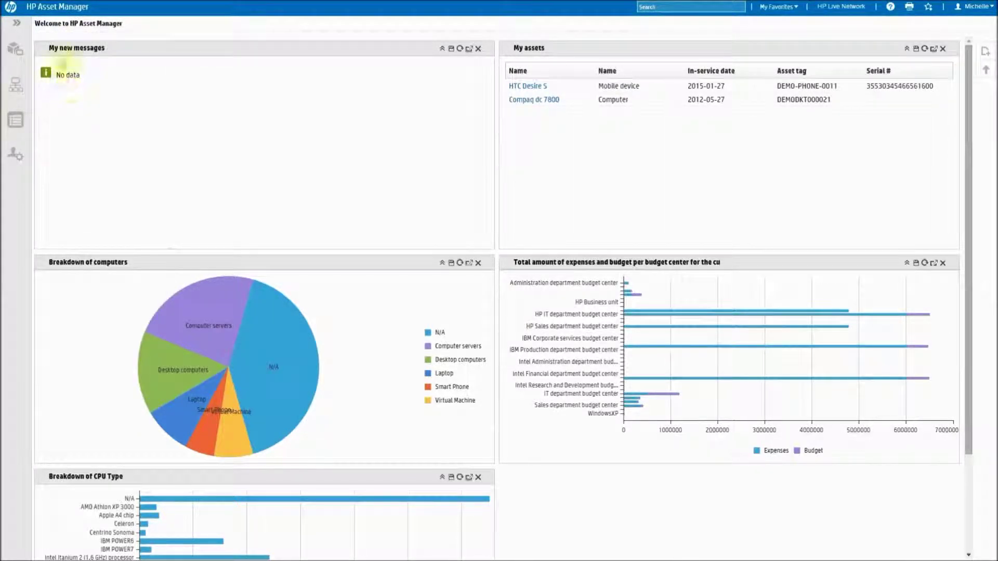
left_click(21, 60)
left_click(73, 60)
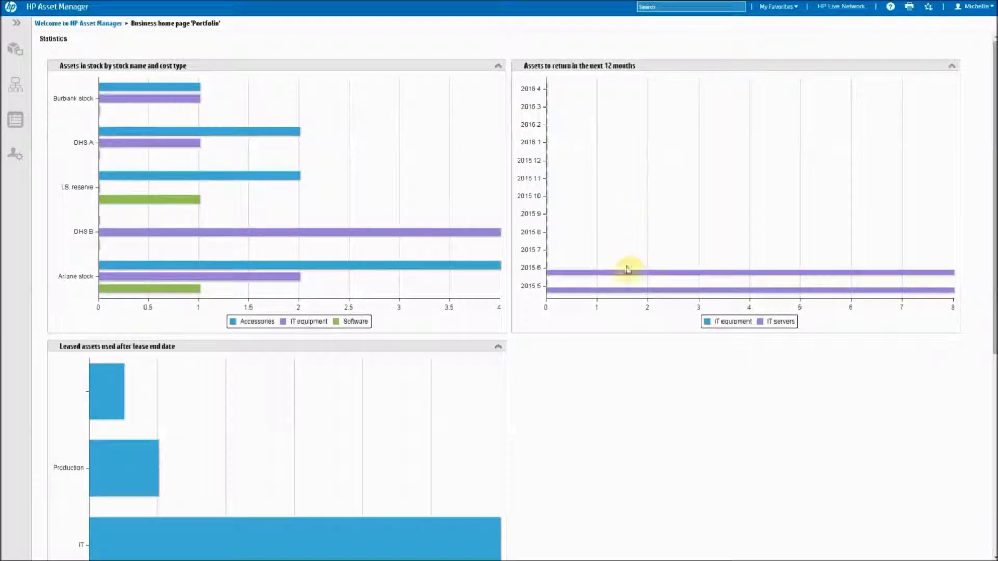
mouse_move(585, 277)
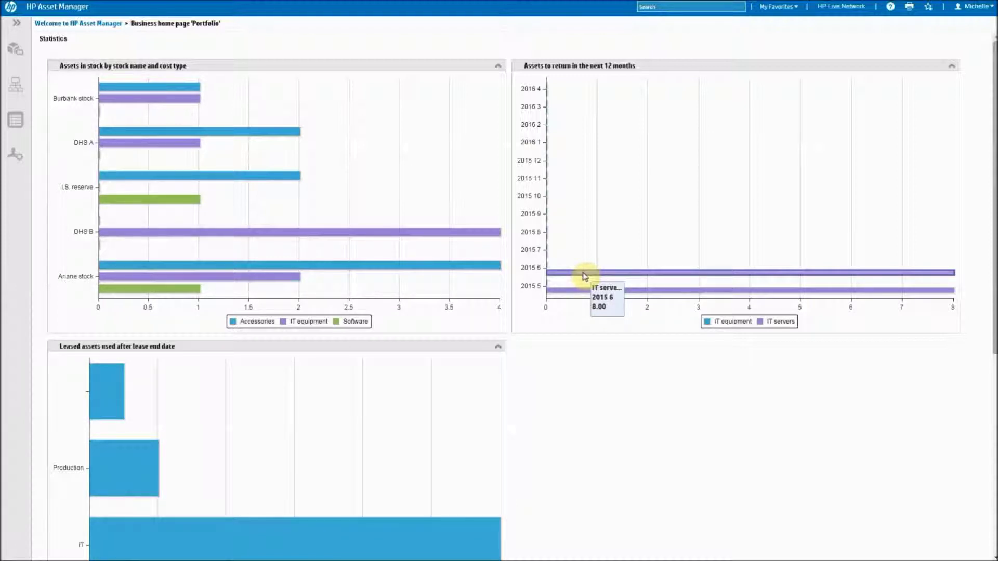
scroll(592, 371, "down", 6)
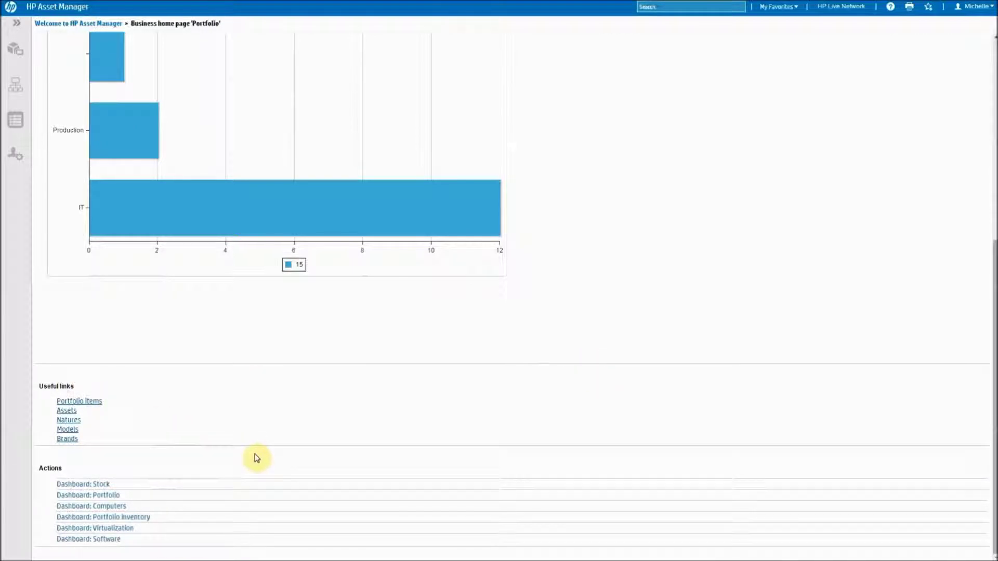
scroll(414, 408, "up", 6)
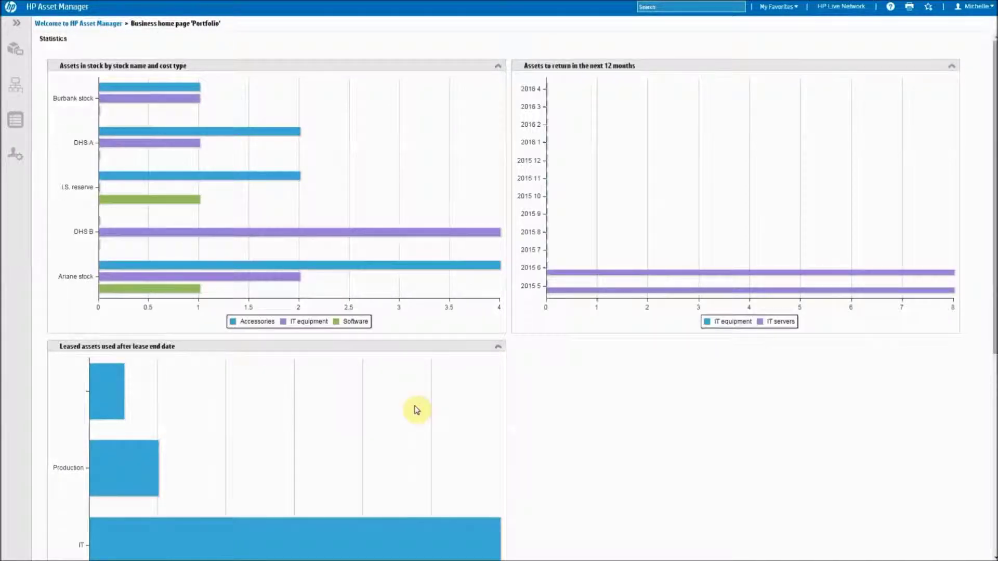